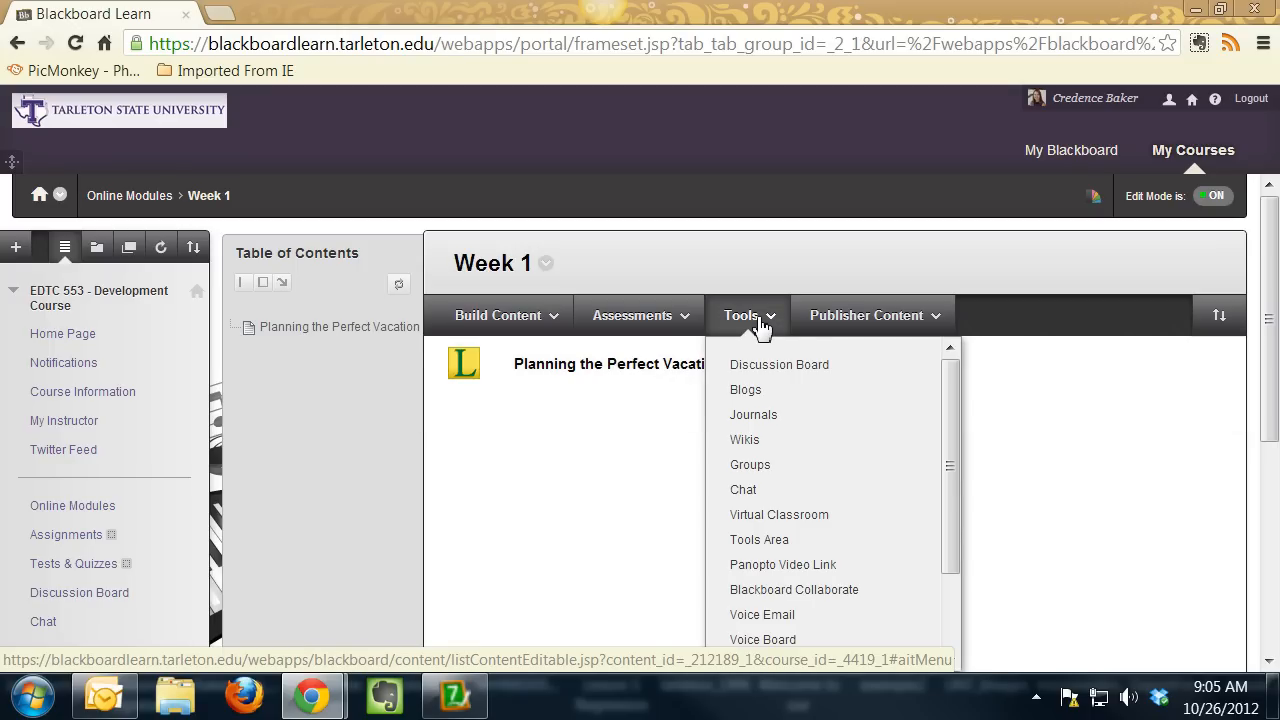
Start adding a discussion board link to the Week 1 module, and begin creating a new forum for it.
{"action": "left_click", "coordinate": [786, 372]}
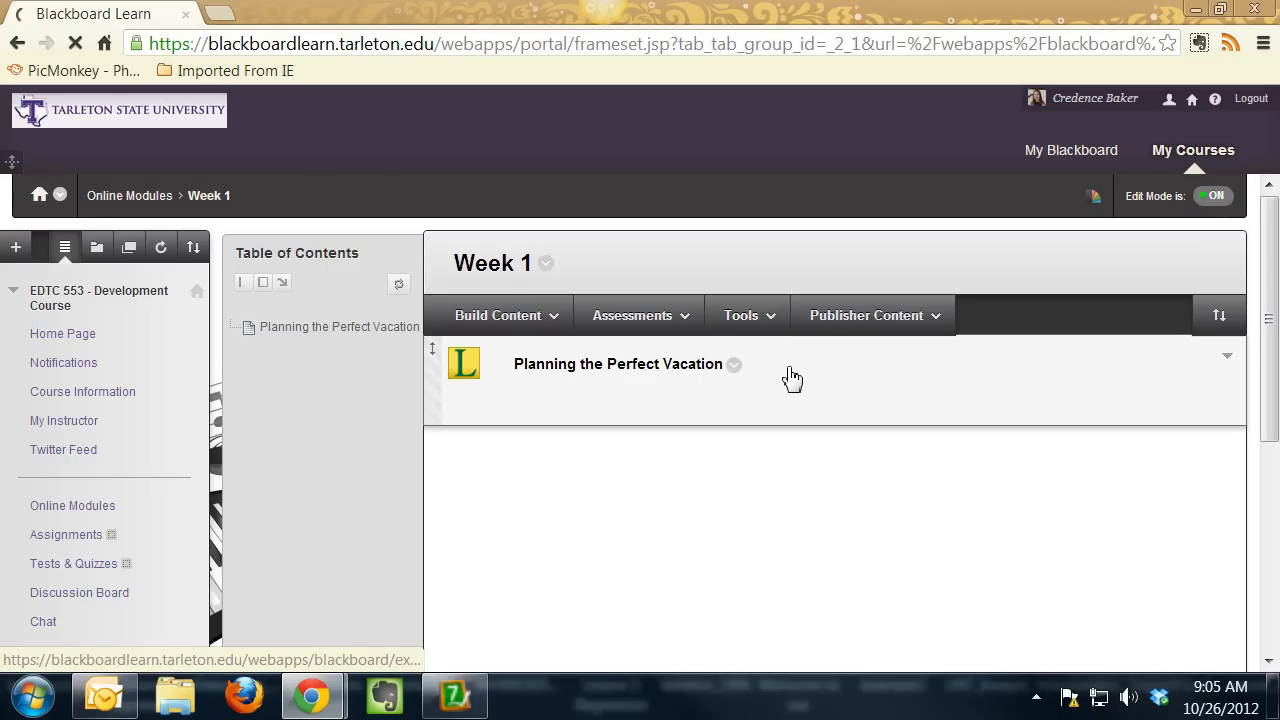
{"action": "scroll", "coordinate": [790, 460], "scroll_direction": "down", "scroll_amount": 2}
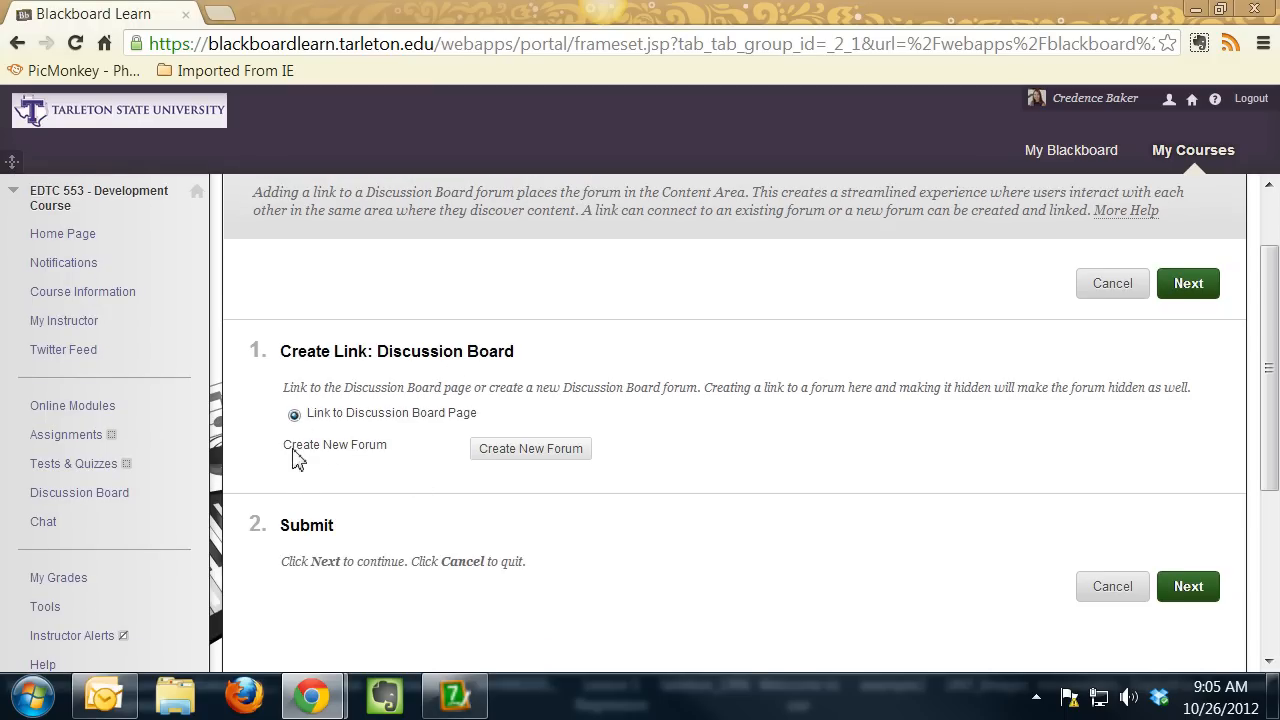
{"action": "left_click", "coordinate": [535, 460]}
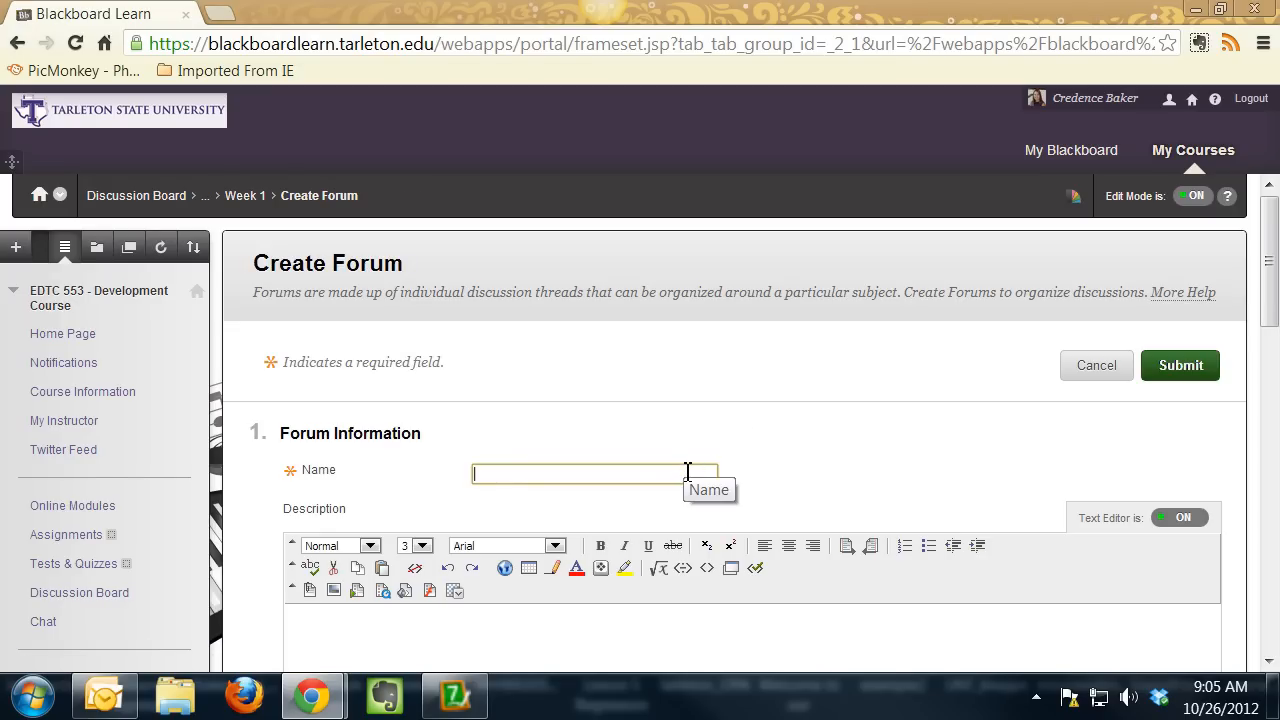
Name the forum "Discussion Your Vacation Planning Strategies".
{"action": "type", "text": "Discus"}
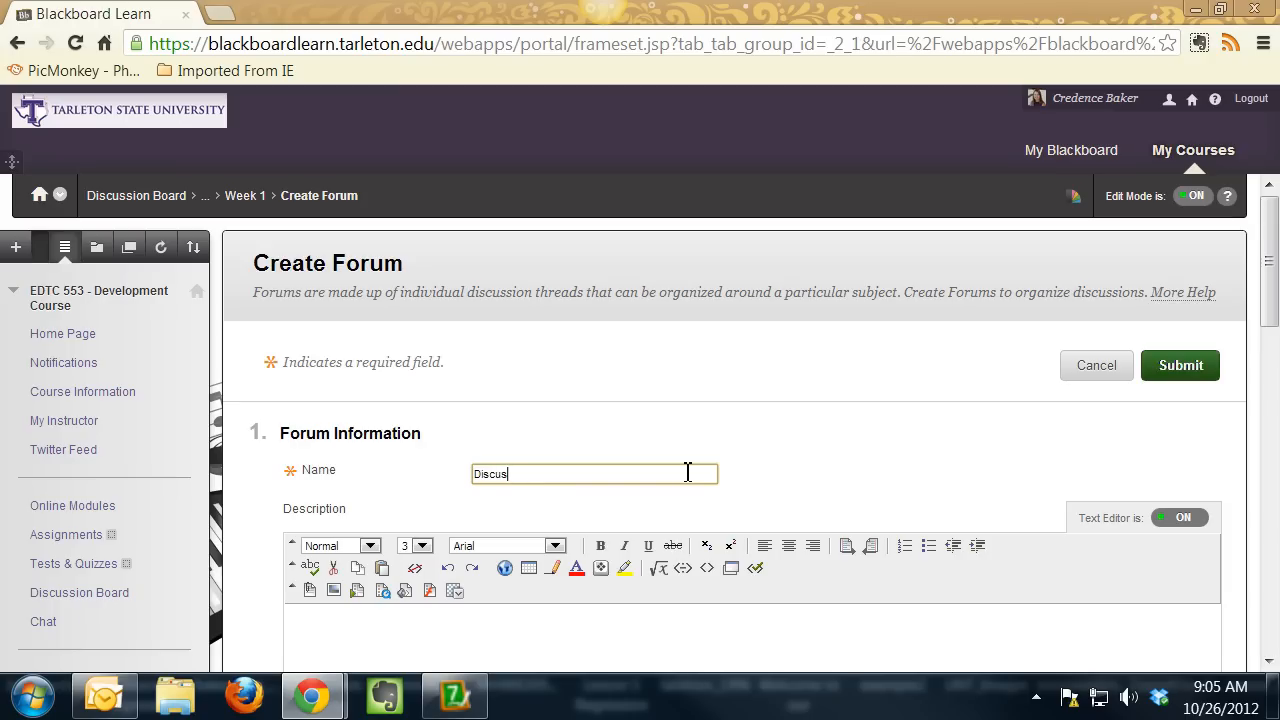
{"action": "type", "text": "sion Your Vacation Plannin g"}
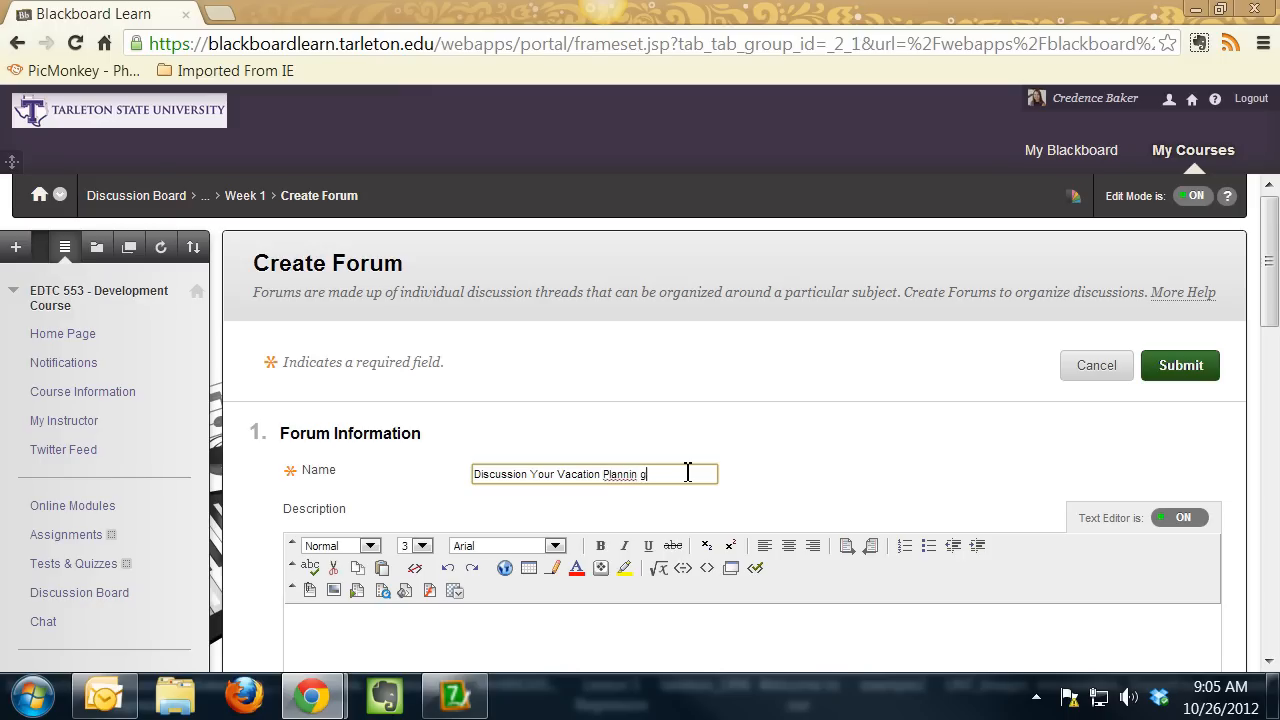
{"action": "key", "text": "BackSpace"}
{"action": "type", "text": "g Strategies"}
Begin the forum description with the words "For this discussion post, you".
{"action": "scroll", "coordinate": [717, 583], "scroll_direction": "down", "scroll_amount": 3}
{"action": "left_click", "coordinate": [674, 481]}
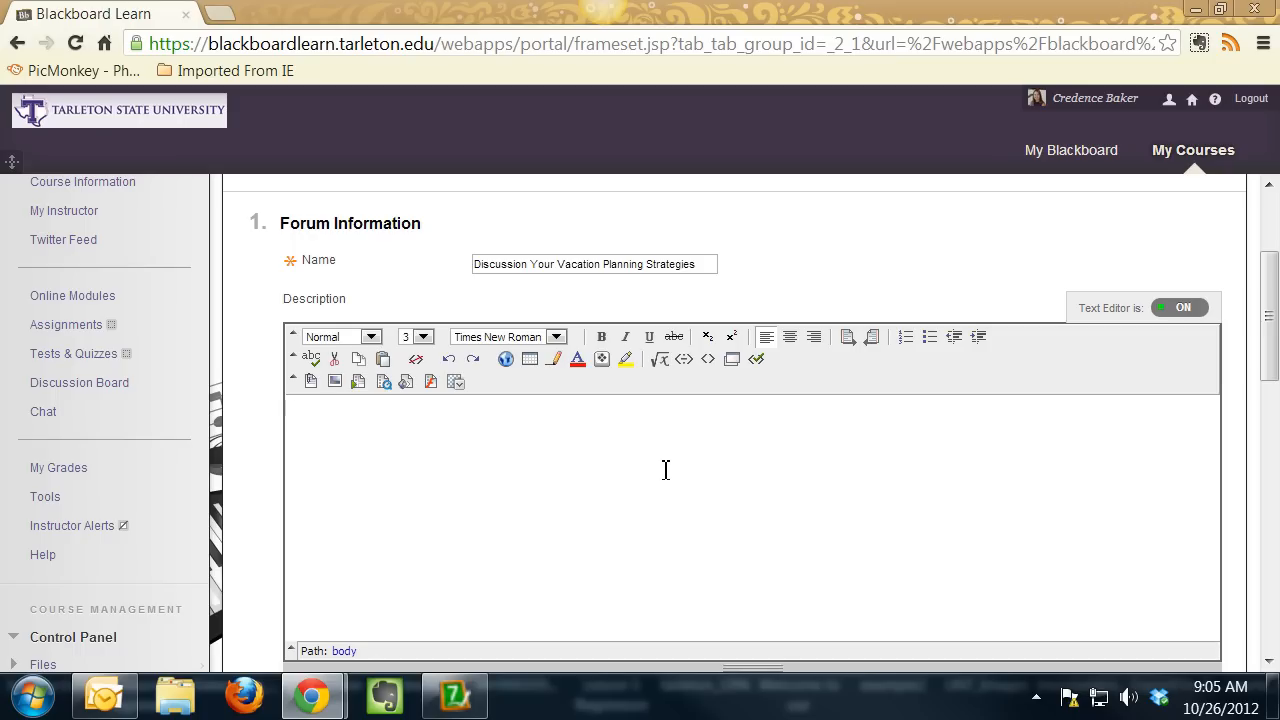
{"action": "type", "text": "For this"}
{"action": "type", "text": " disucss"}
{"action": "key", "text": "BackSpace"}
{"action": "key", "text": "BackSpace"}
{"action": "key", "text": "BackSpace"}
{"action": "type", "text": "cussion"}
{"action": "key", "text": "BackSpace"}
{"action": "key", "text": "BackSpace"}
{"action": "key", "text": "BackSpace"}
{"action": "key", "text": "BackSpace"}
{"action": "key", "text": "BackSpace"}
{"action": "key", "text": "BackSpace"}
{"action": "key", "text": "BackSpace"}
{"action": "key", "text": "BackSpace"}
{"action": "key", "text": "BackSpace"}
{"action": "key", "text": "BackSpace"}
{"action": "type", "text": "scussion post, you "}
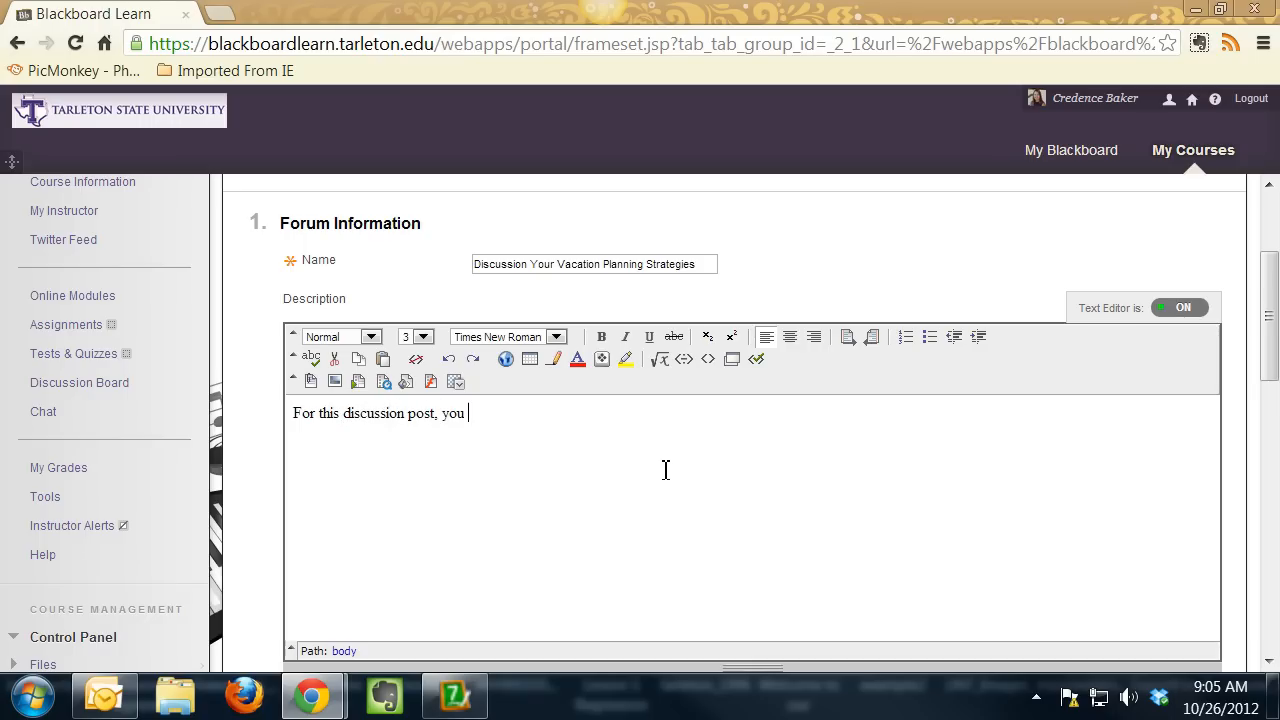
Continue the description with "need to let the class know of an experience you've had in planning a vacation. In your post, address the following points:".
{"action": "type", "text": "need to let the class know of an exper"}
{"action": "type", "text": "enc"}
{"action": "key", "text": "BackSpace"}
{"action": "key", "text": "BackSpace"}
{"action": "key", "text": "BackSpace"}
{"action": "key", "text": "BackSpace"}
{"action": "type", "text": "rience you've had in "}
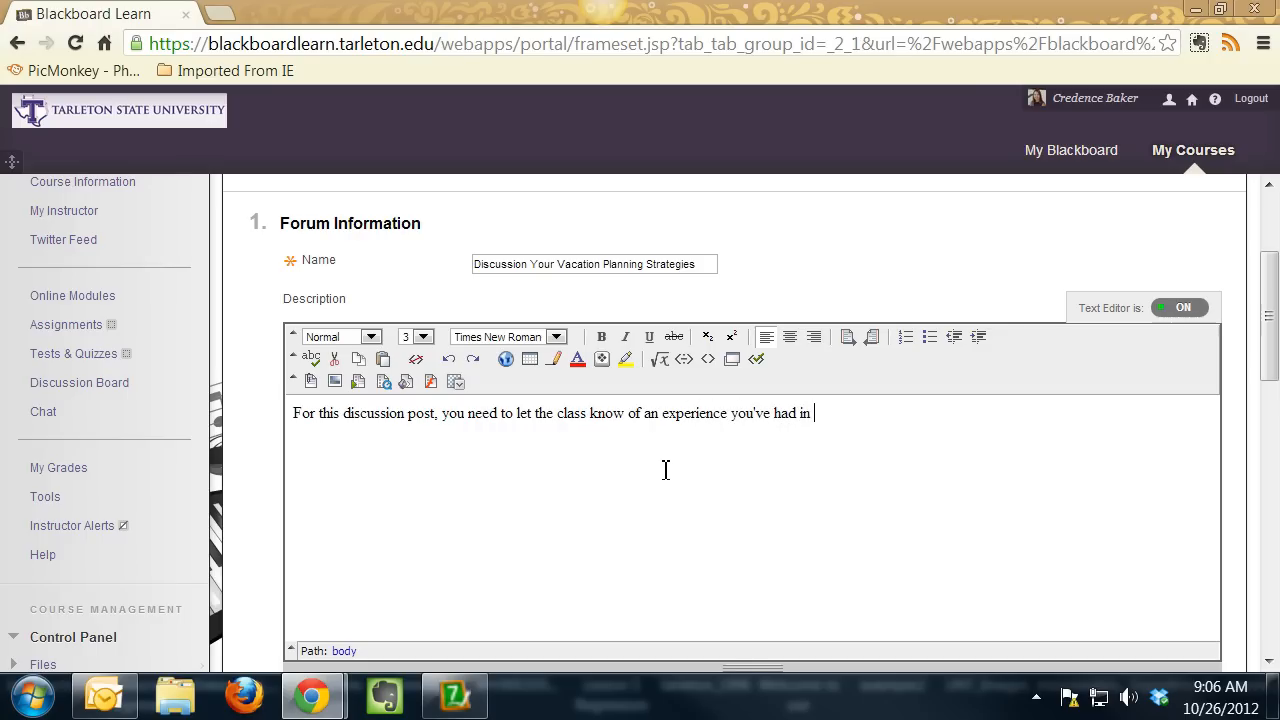
{"action": "type", "text": "planning a vacation. In your post, address the following points:"}
{"action": "key", "text": "Return"}
Start a bulleted list with the questions "What was your destination?" and "How did you decide upon that destination?".
{"action": "left_click", "coordinate": [930, 337]}
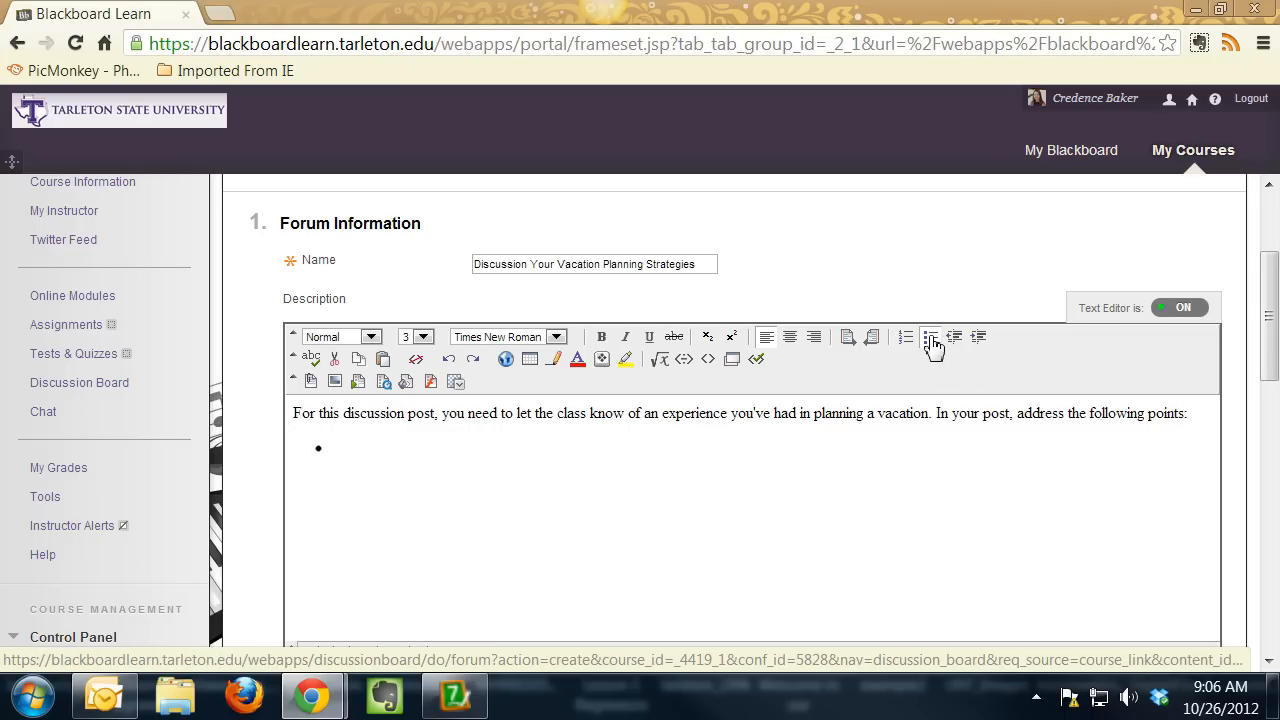
{"action": "type", "text": "What was you"}
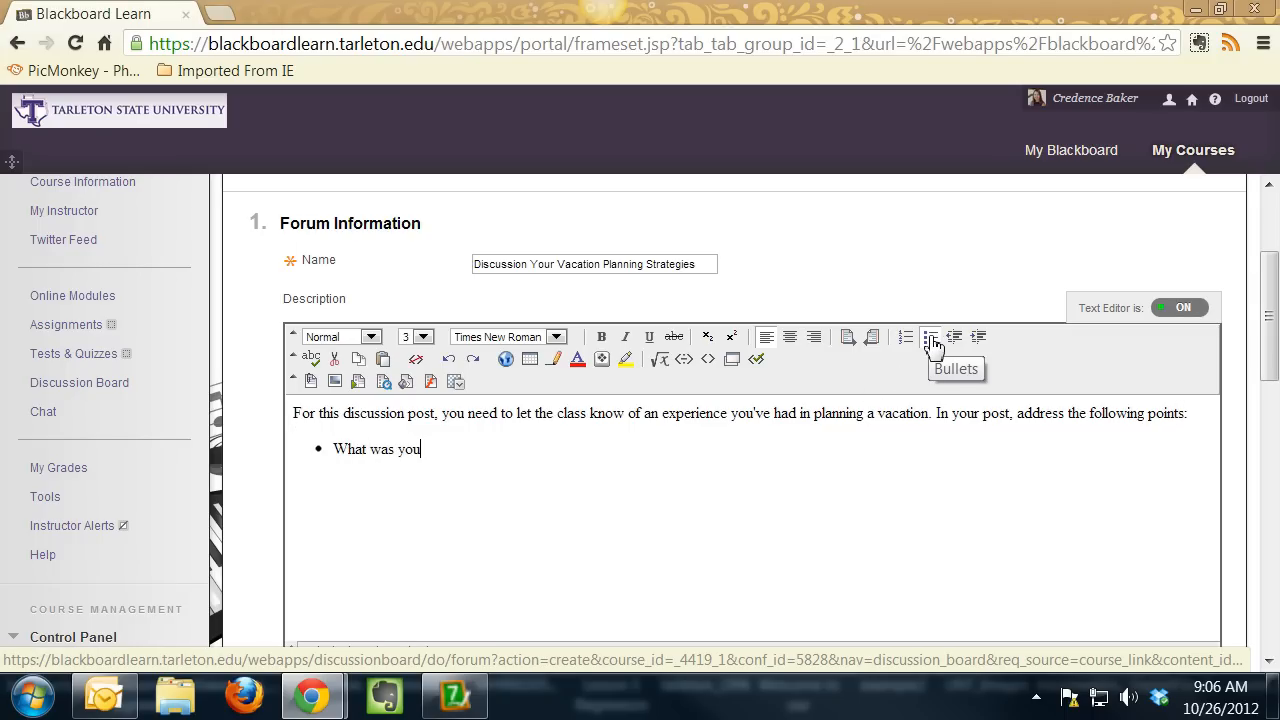
{"action": "type", "text": "r destination?"}
{"action": "key", "text": "Return"}
{"action": "type", "text": "How di"}
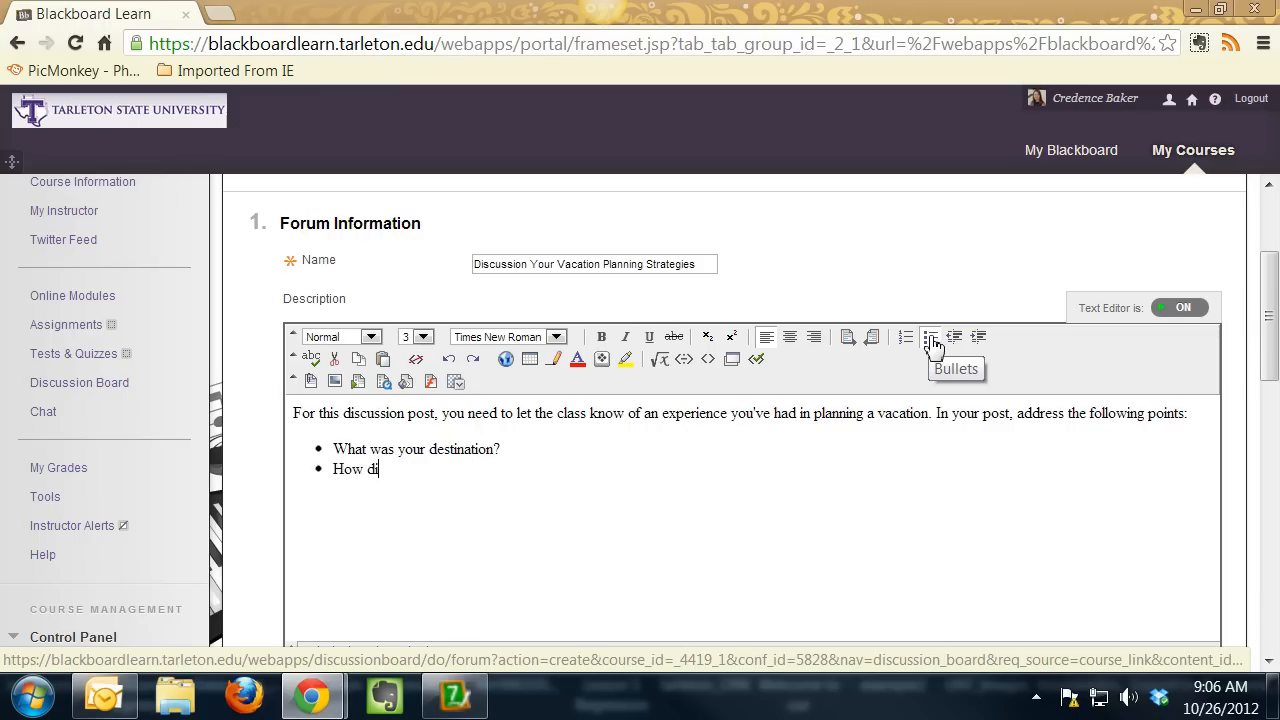
{"action": "type", "text": "d you decide upon"}
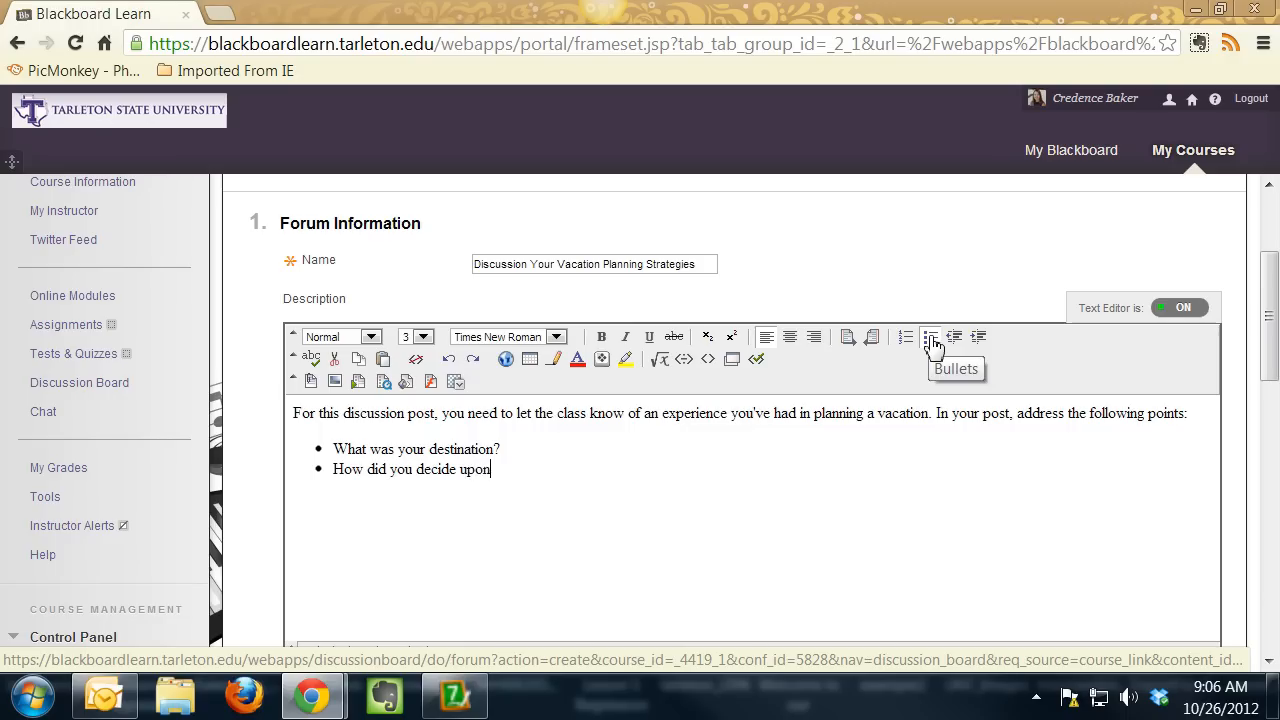
{"action": "type", "text": " that destination?"}
{"action": "key", "text": "Return"}
Add the bullets "How did you budget for the trip?" and "What would you do differently?" to the list.
{"action": "type", "text": "H"}
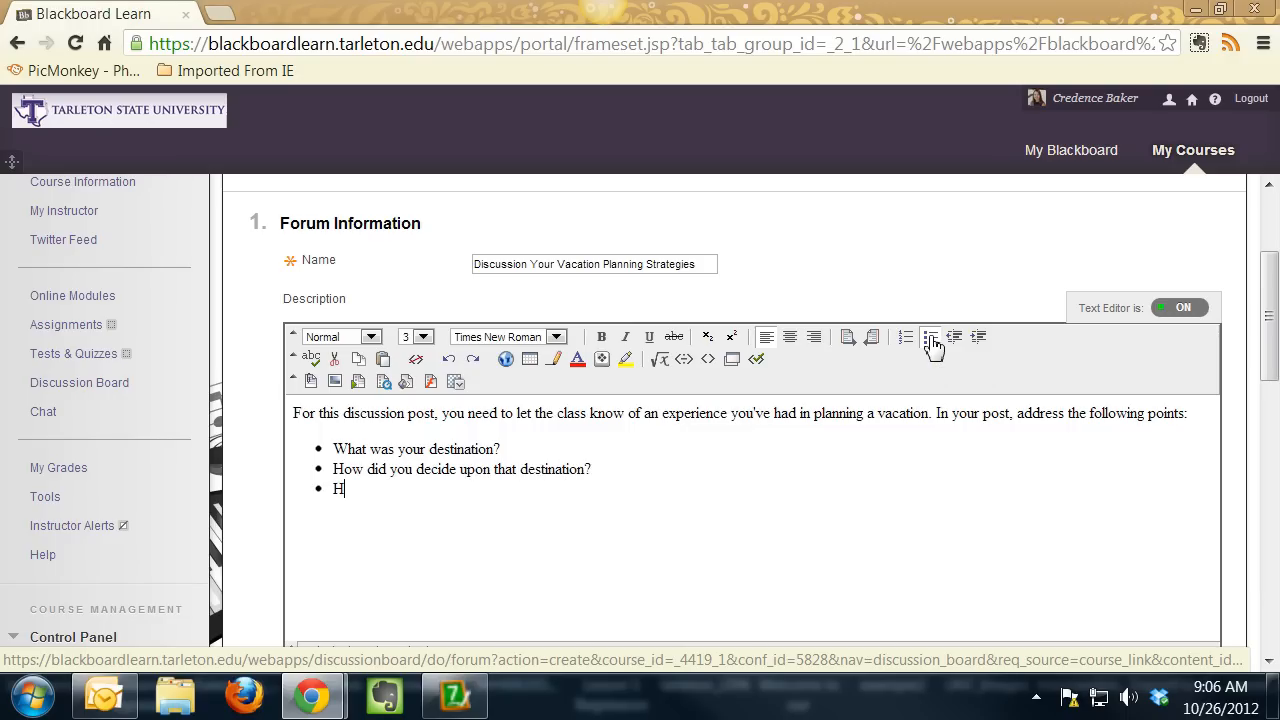
{"action": "type", "text": "ow did you budget for the trip?"}
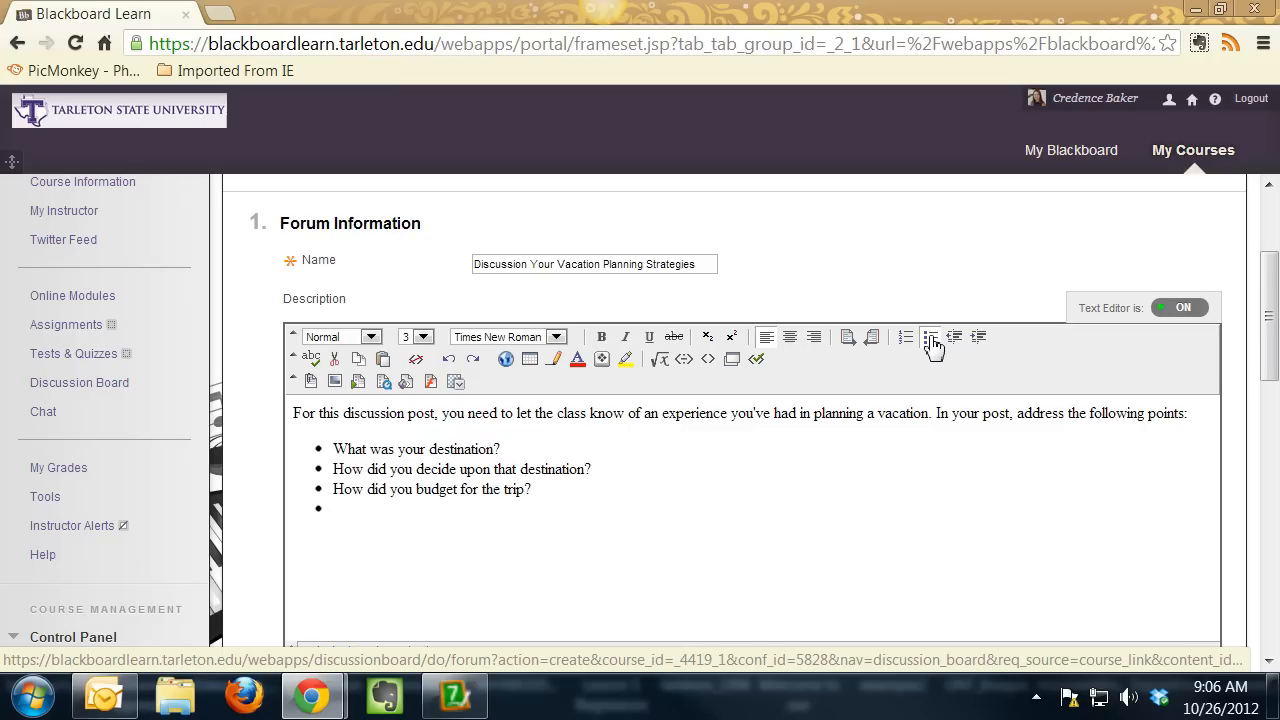
{"action": "type", "text": "What would you do differen"}
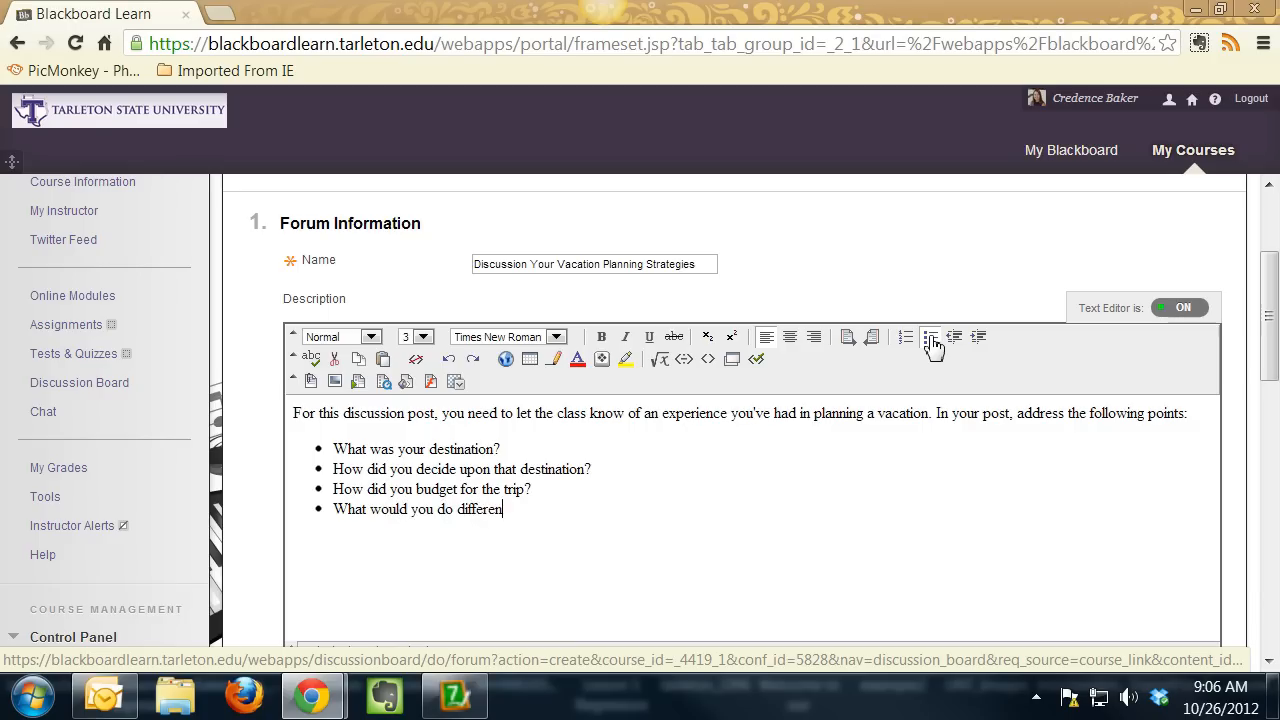
{"action": "type", "text": "tly  so"}
{"action": "key", "text": "BackSpace"}
{"action": "key", "text": "BackSpace"}
{"action": "key", "text": "Return"}
Below the bullets, write "You are required to reply to at least three of your fellow students. Your response needs to add value/new knowledge to what they've posted.".
{"action": "left_click", "coordinate": [931, 338]}
{"action": "type", "text": "You"}
{"action": "type", "text": " are required"}
{"action": "type", "text": " that"}
{"action": "key", "text": "BackSpace"}
{"action": "key", "text": "BackSpace"}
{"action": "key", "text": "BackSpace"}
{"action": "key", "text": "BackSpace"}
{"action": "type", "text": "to reply to at least three of your fellow students. Your response need"}
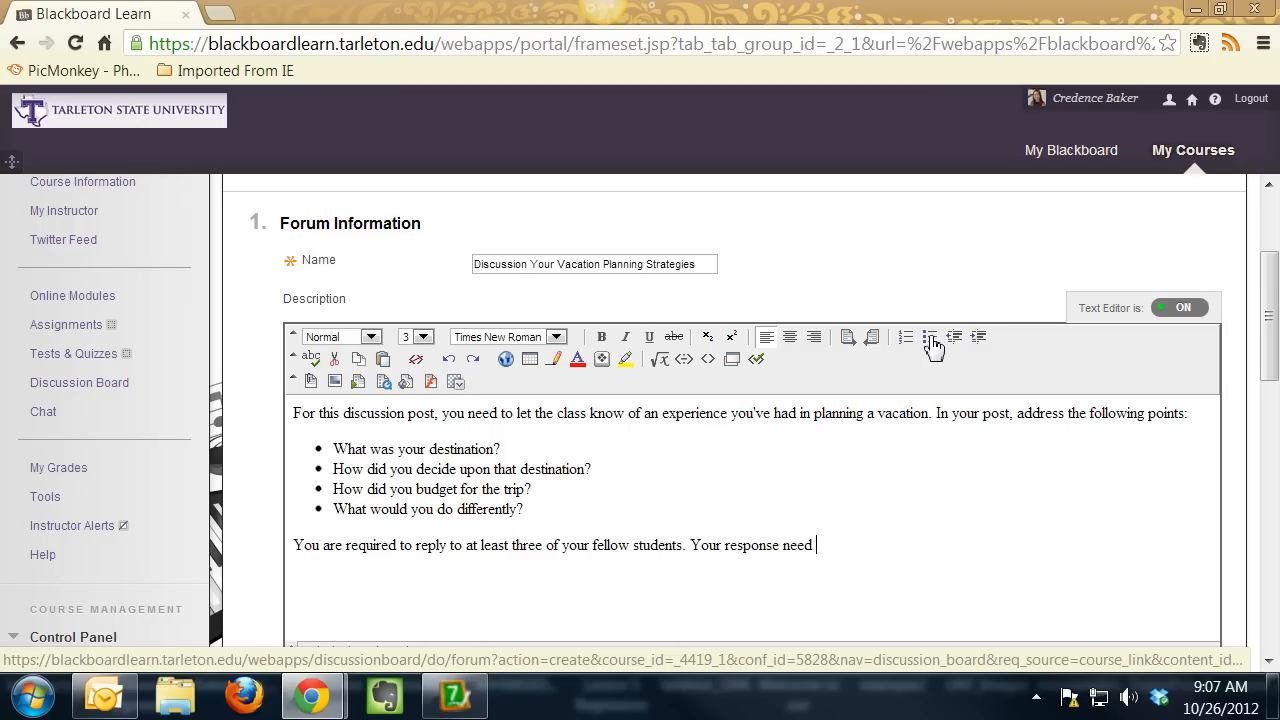
{"action": "key", "text": "BackSpace"}
{"action": "type", "text": "s to add value/new knowledge to what "}
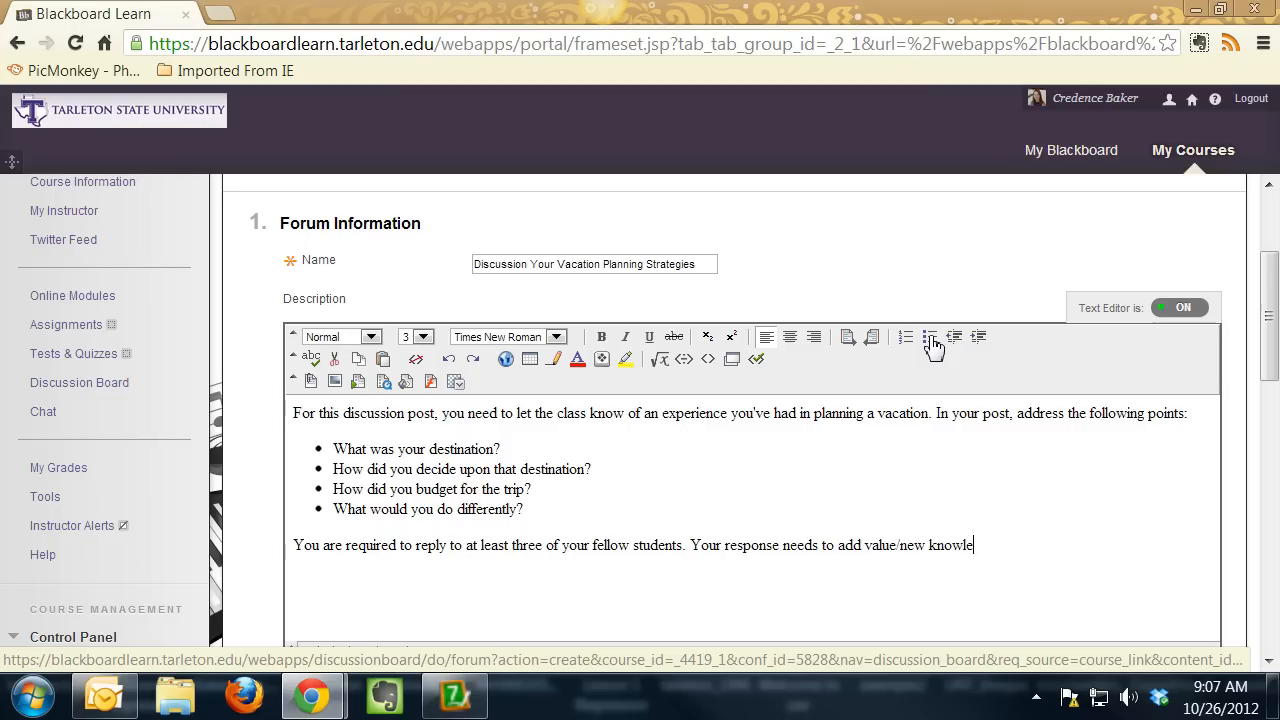
{"action": "type", "text": "they've posted."}
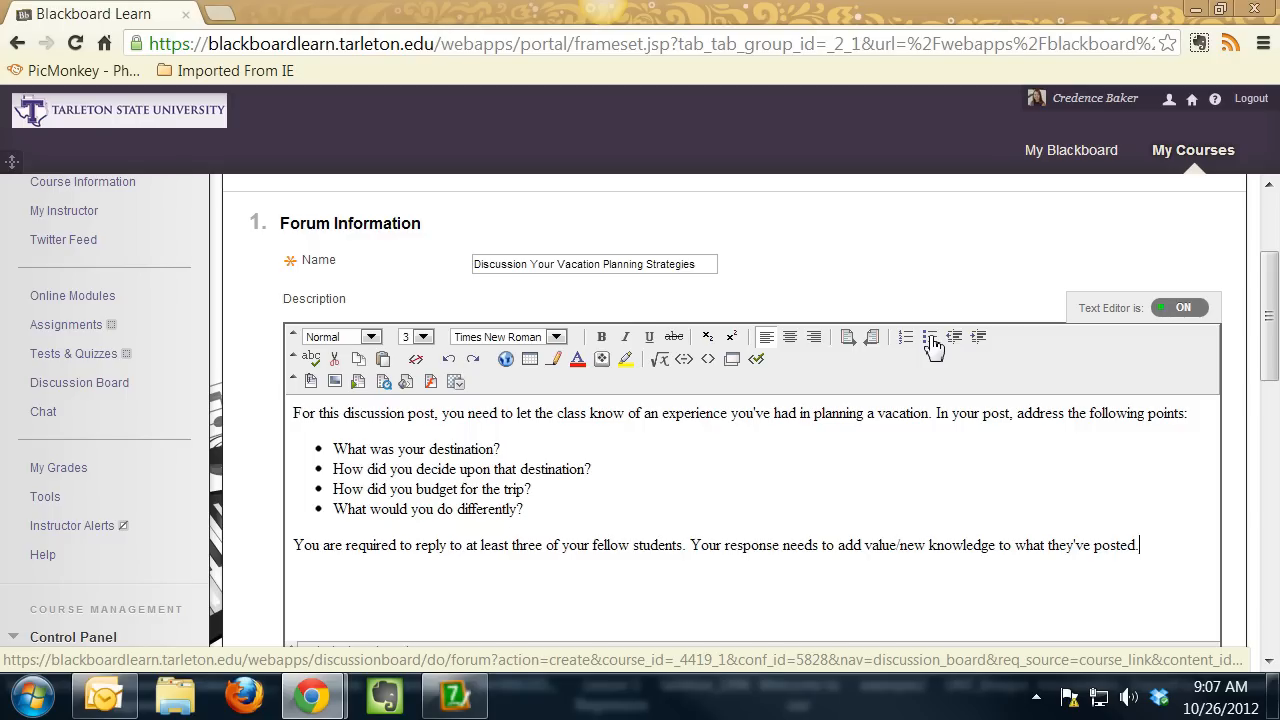
Review the forum's name and the finished description text, including its bulleted questions and reply requirement.
{"action": "scroll", "coordinate": [1090, 470], "scroll_direction": "down", "scroll_amount": 1}
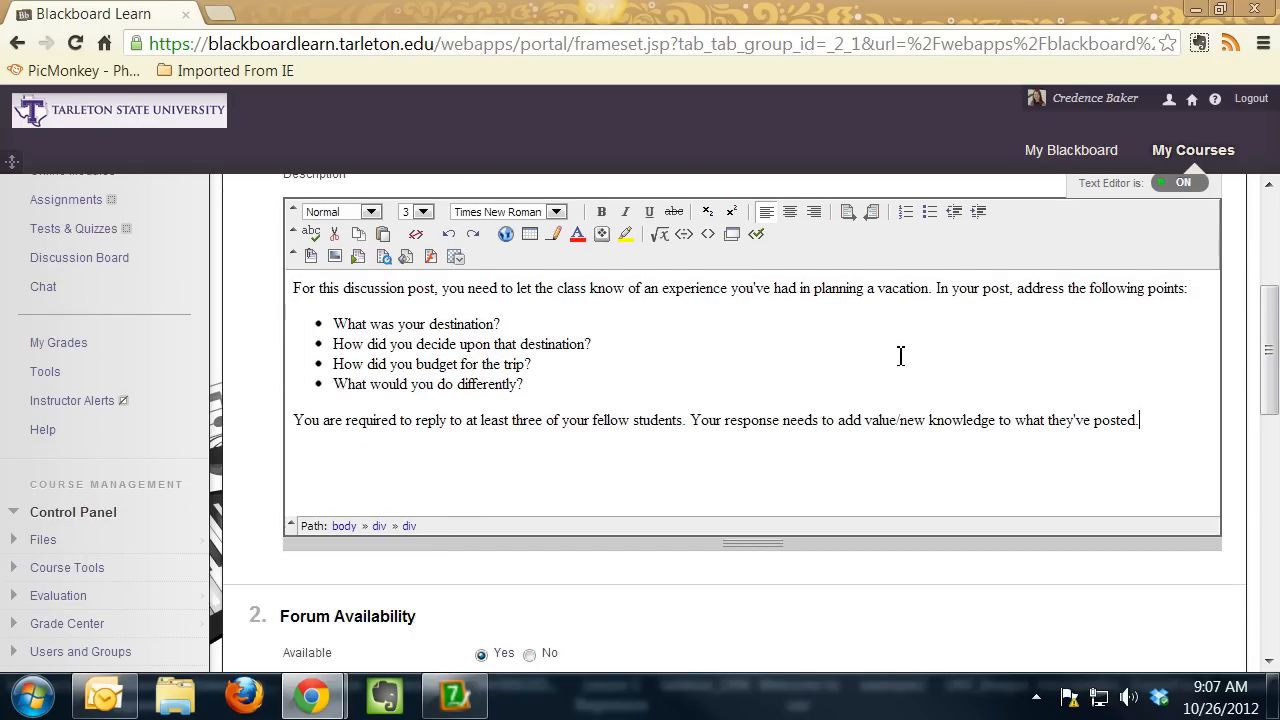
{"action": "left_click_drag", "start_coordinate": [1165, 428], "coordinate": [307, 287]}
{"action": "left_click", "coordinate": [530, 364]}
{"action": "scroll", "coordinate": [942, 440], "scroll_direction": "down", "scroll_amount": 2}
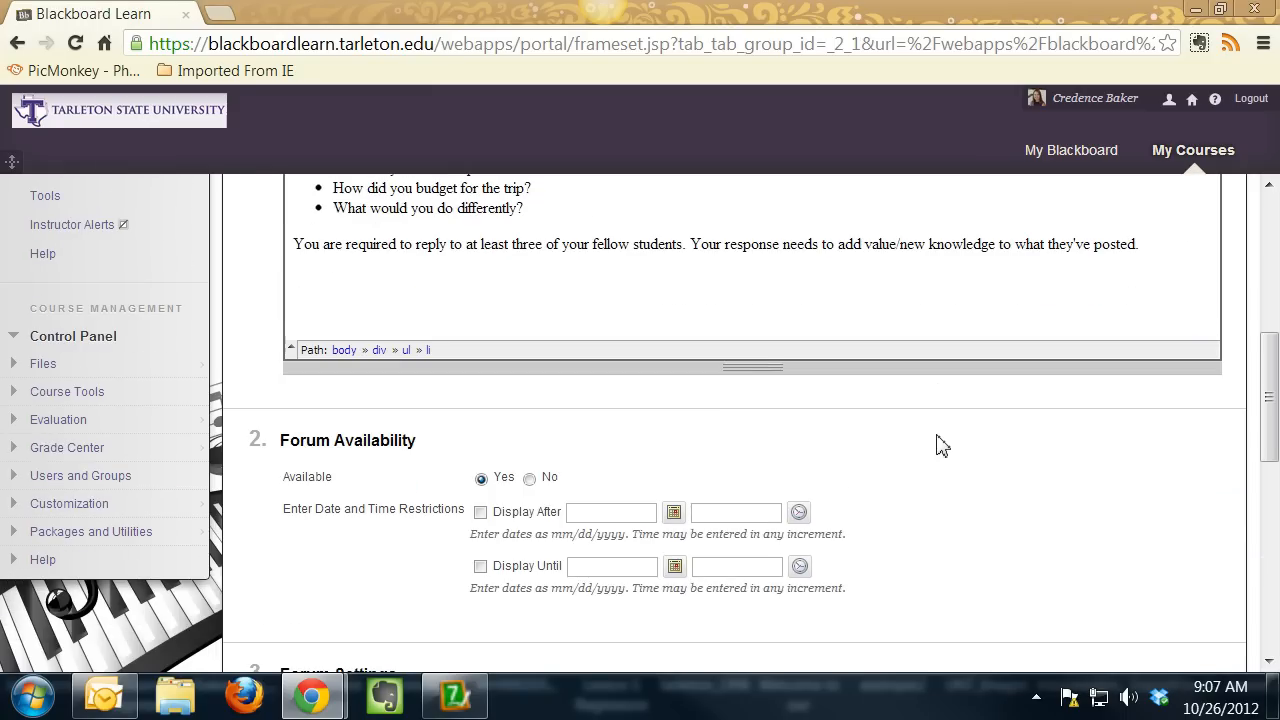
{"action": "scroll", "coordinate": [940, 445], "scroll_direction": "down", "scroll_amount": 1}
{"action": "scroll", "coordinate": [943, 443], "scroll_direction": "up", "scroll_amount": 6}
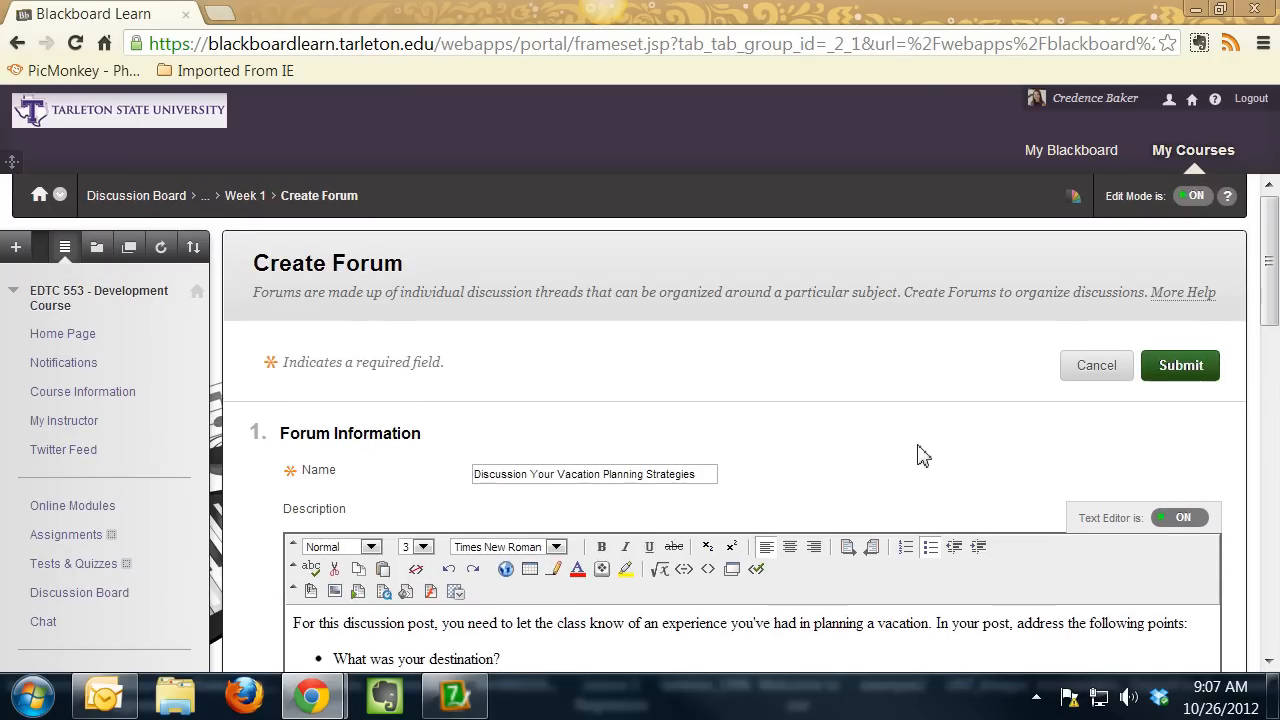
{"action": "scroll", "coordinate": [830, 455], "scroll_direction": "down", "scroll_amount": 1}
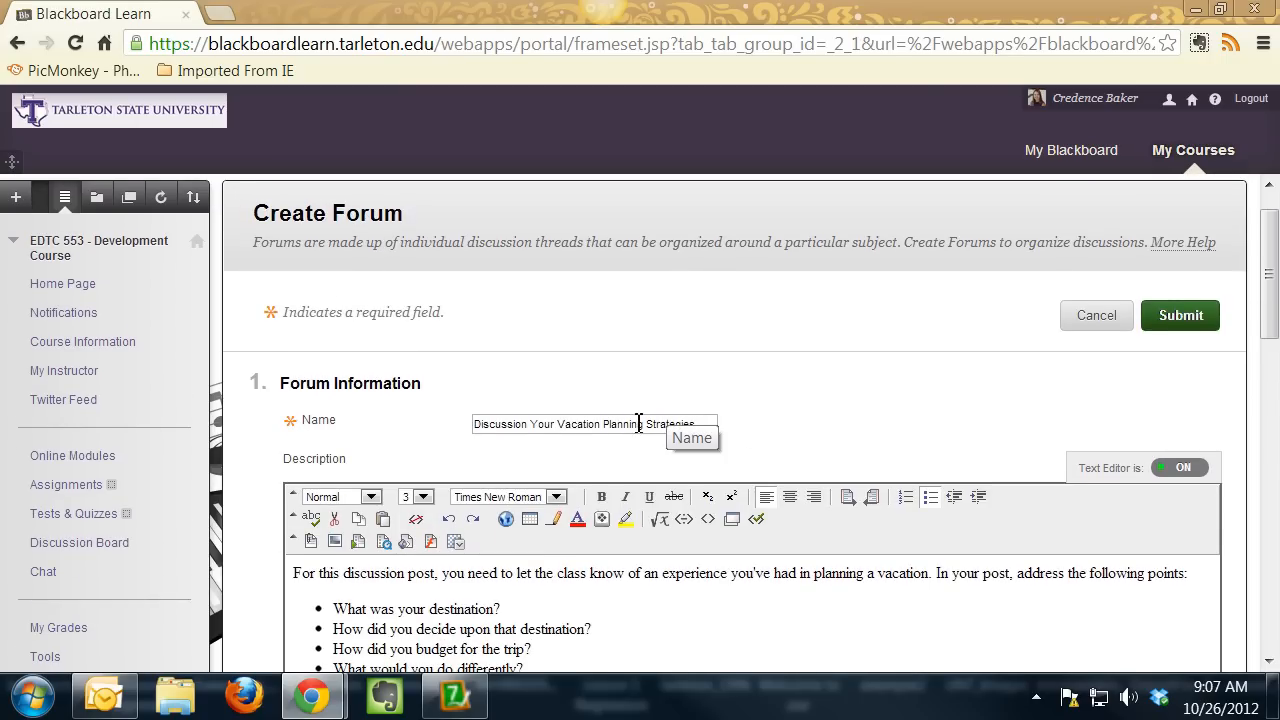
{"action": "scroll", "coordinate": [657, 451], "scroll_direction": "down", "scroll_amount": 3}
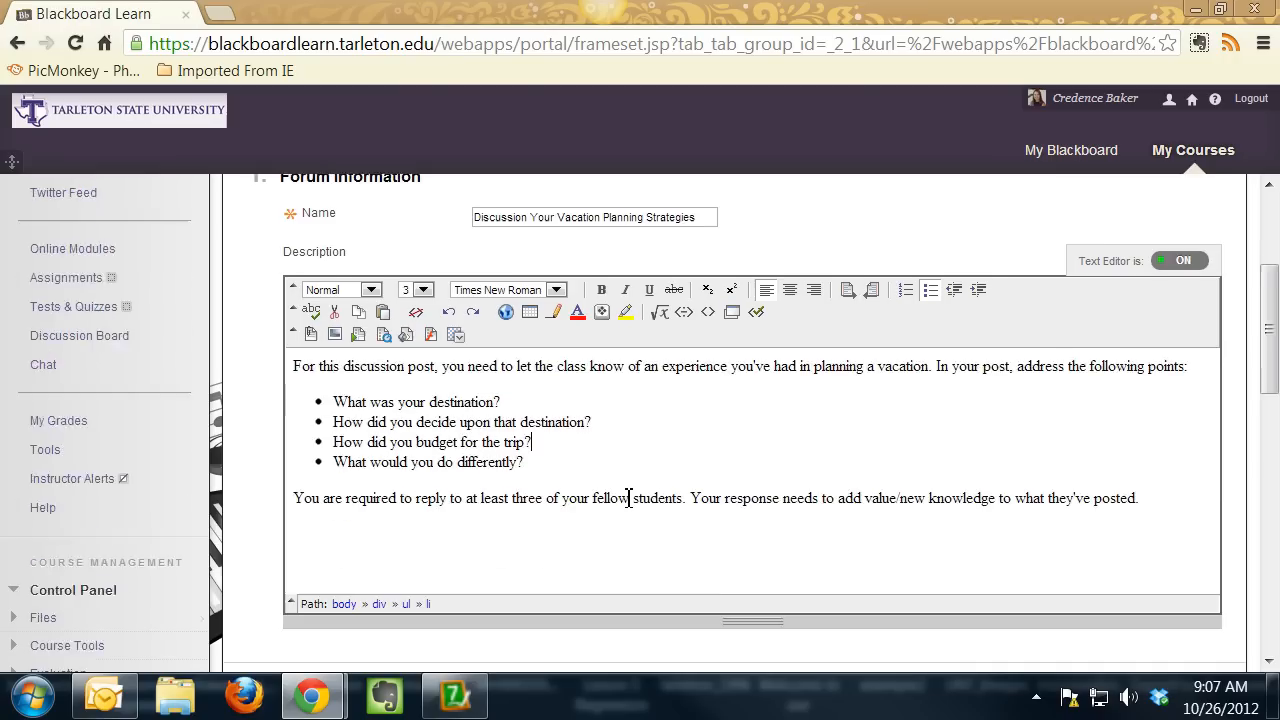
Try out the Display After date restriction under Forum Availability, and clear it again.
{"action": "scroll", "coordinate": [628, 500], "scroll_direction": "down", "scroll_amount": 4}
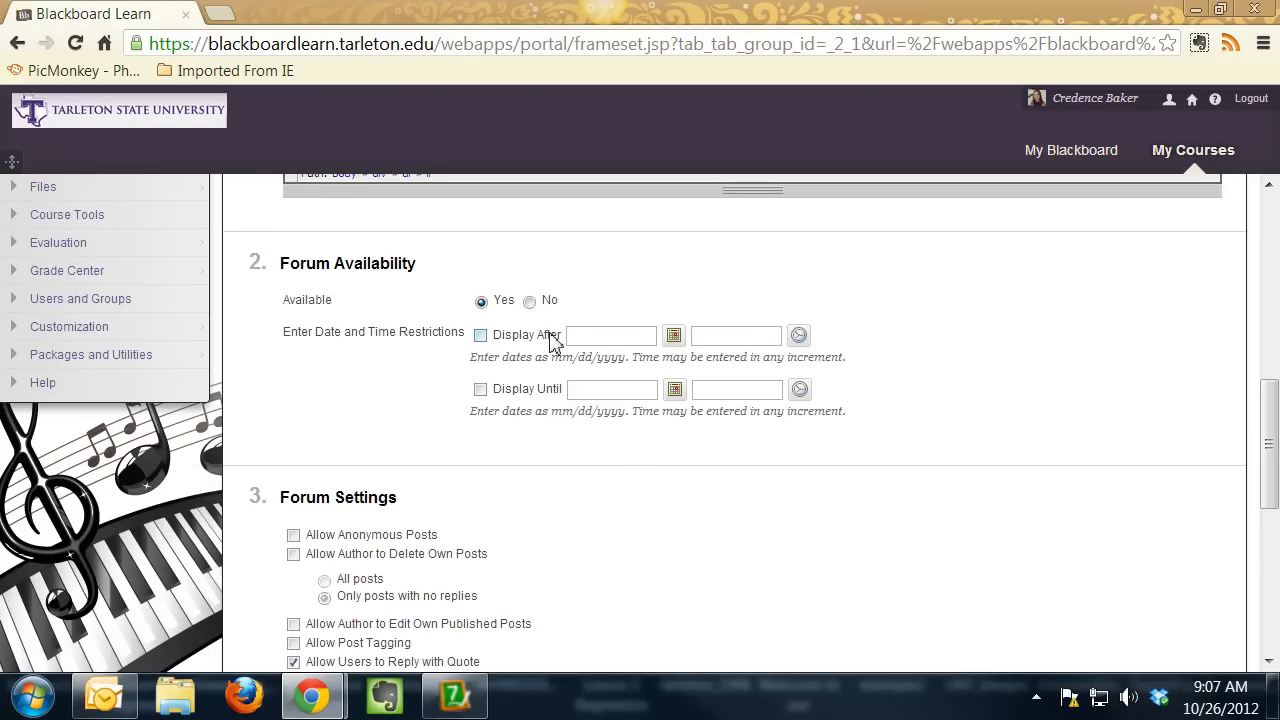
{"action": "left_click", "coordinate": [481, 336]}
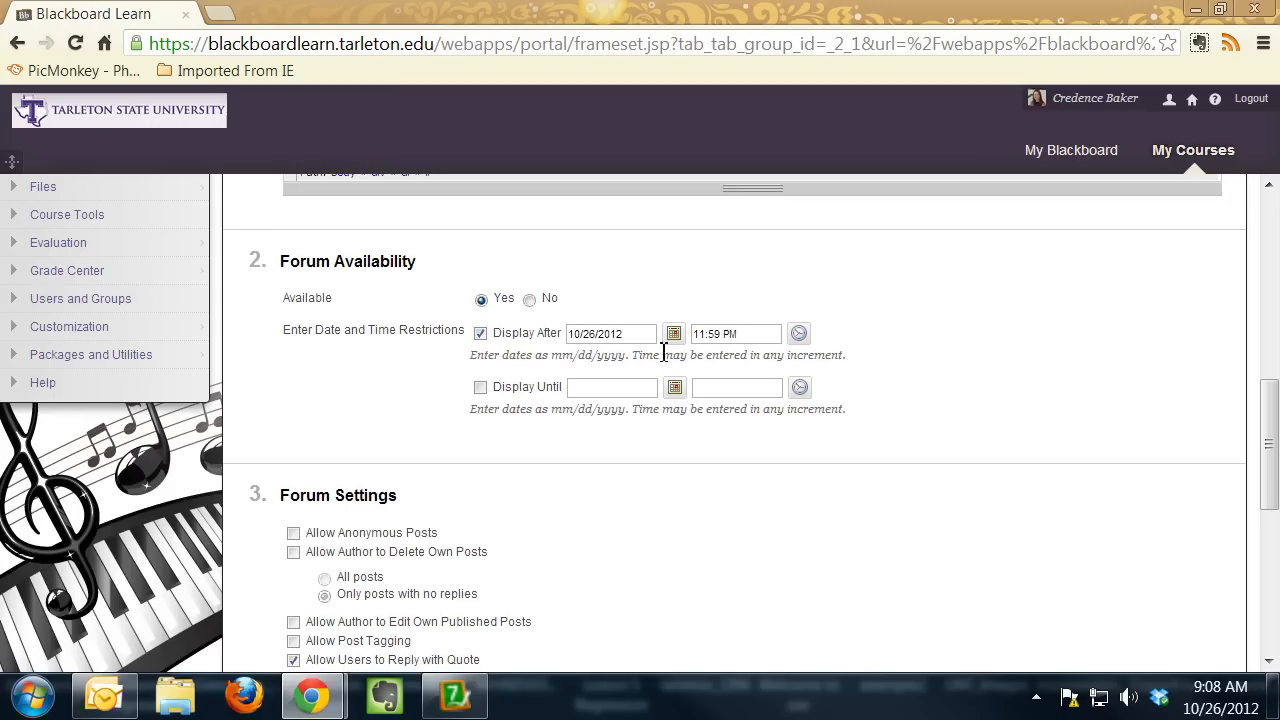
{"action": "left_click", "coordinate": [481, 334]}
Allow post tagging in the forum settings.
{"action": "scroll", "coordinate": [971, 429], "scroll_direction": "down", "scroll_amount": 2}
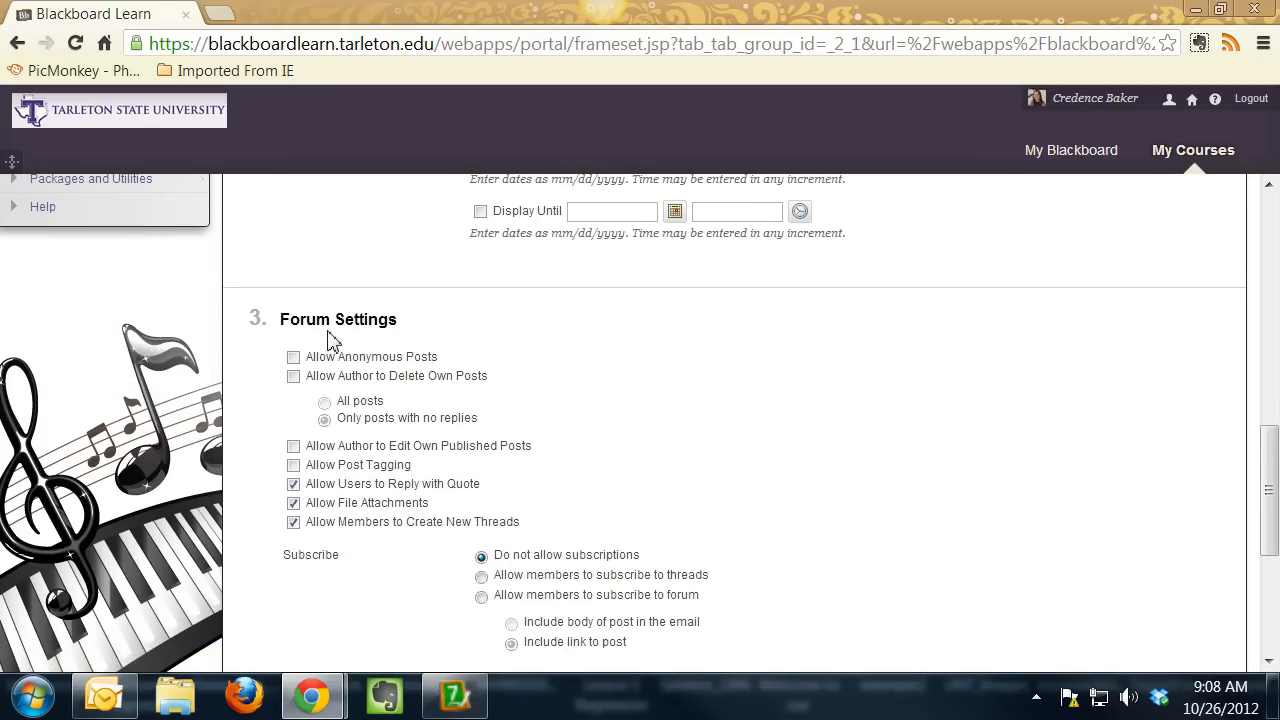
{"action": "scroll", "coordinate": [333, 341], "scroll_direction": "down", "scroll_amount": 1}
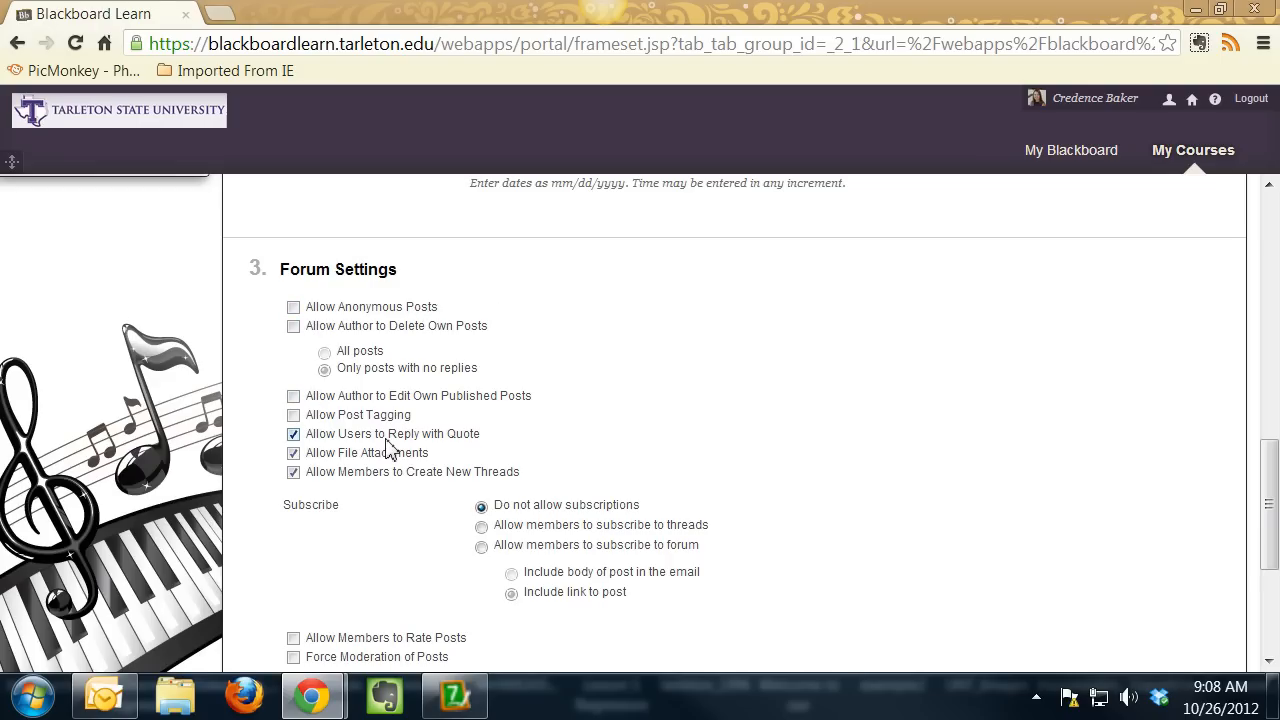
{"action": "scroll", "coordinate": [413, 452], "scroll_direction": "down", "scroll_amount": 1}
{"action": "left_click", "coordinate": [293, 365]}
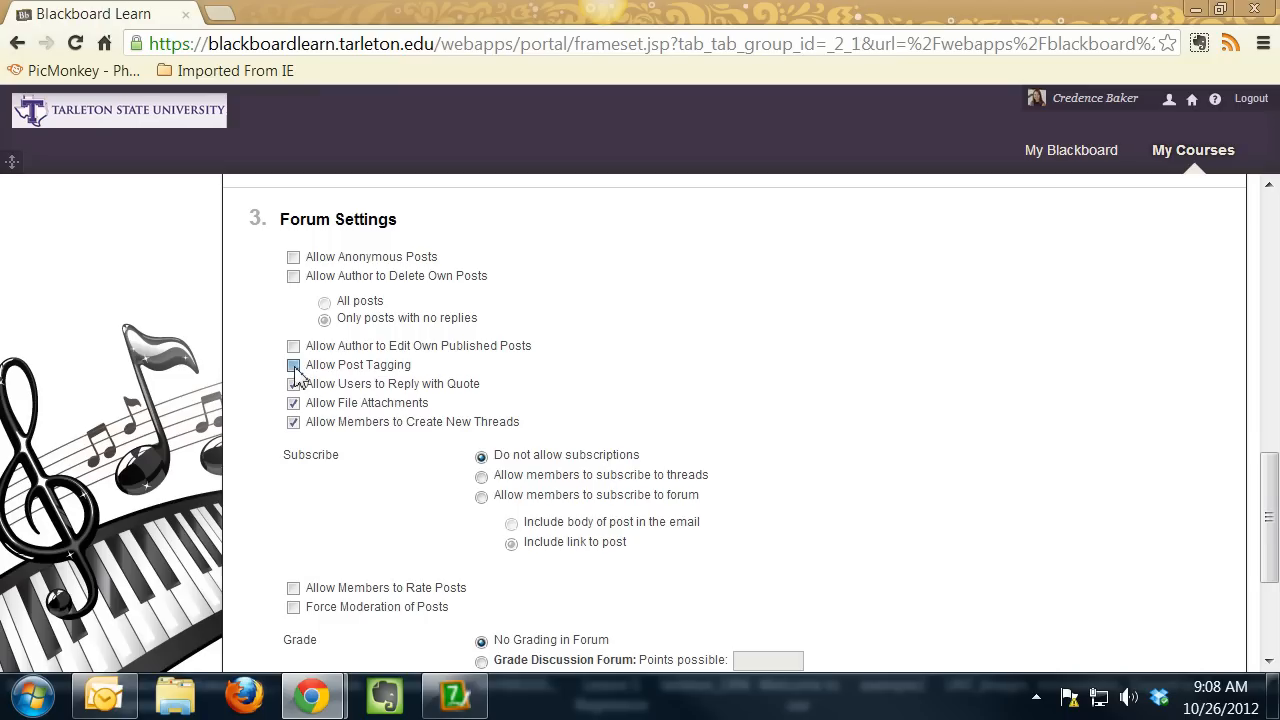
Set the discussion forum to be graded, with 100 points possible.
{"action": "scroll", "coordinate": [663, 425], "scroll_direction": "down", "scroll_amount": 1}
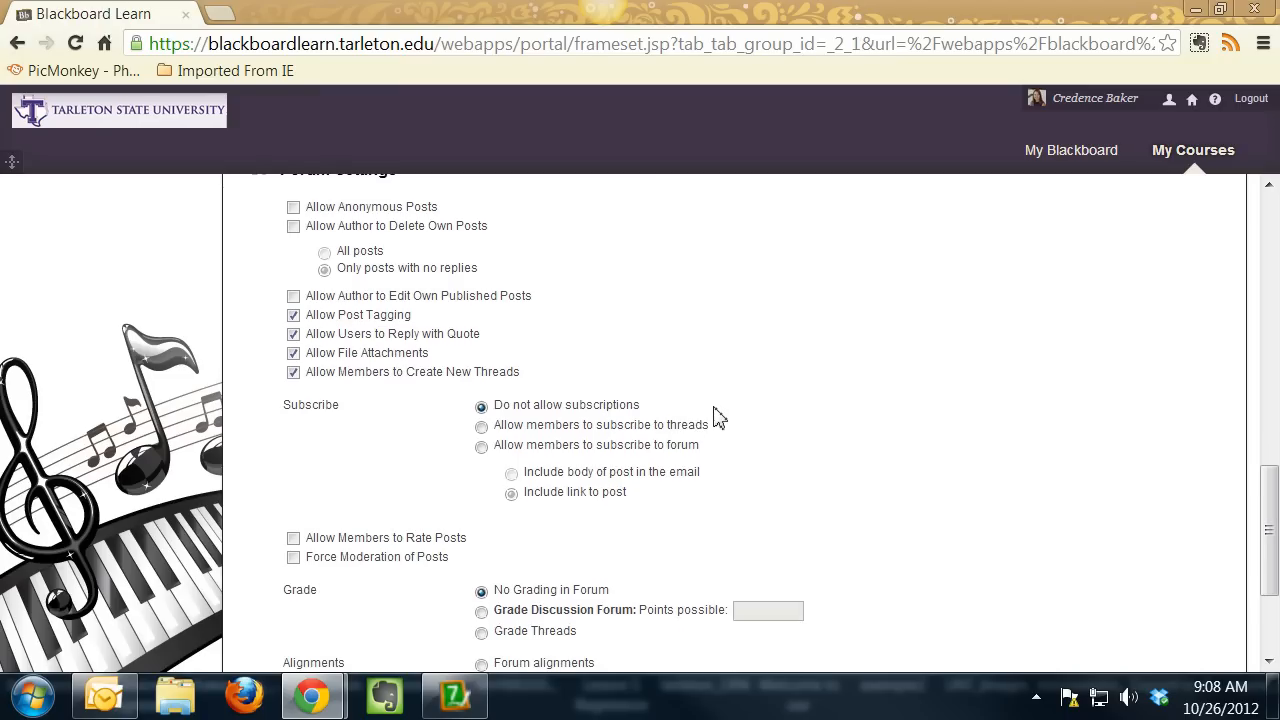
{"action": "scroll", "coordinate": [724, 417], "scroll_direction": "down", "scroll_amount": 2}
{"action": "scroll", "coordinate": [700, 410], "scroll_direction": "down", "scroll_amount": 1}
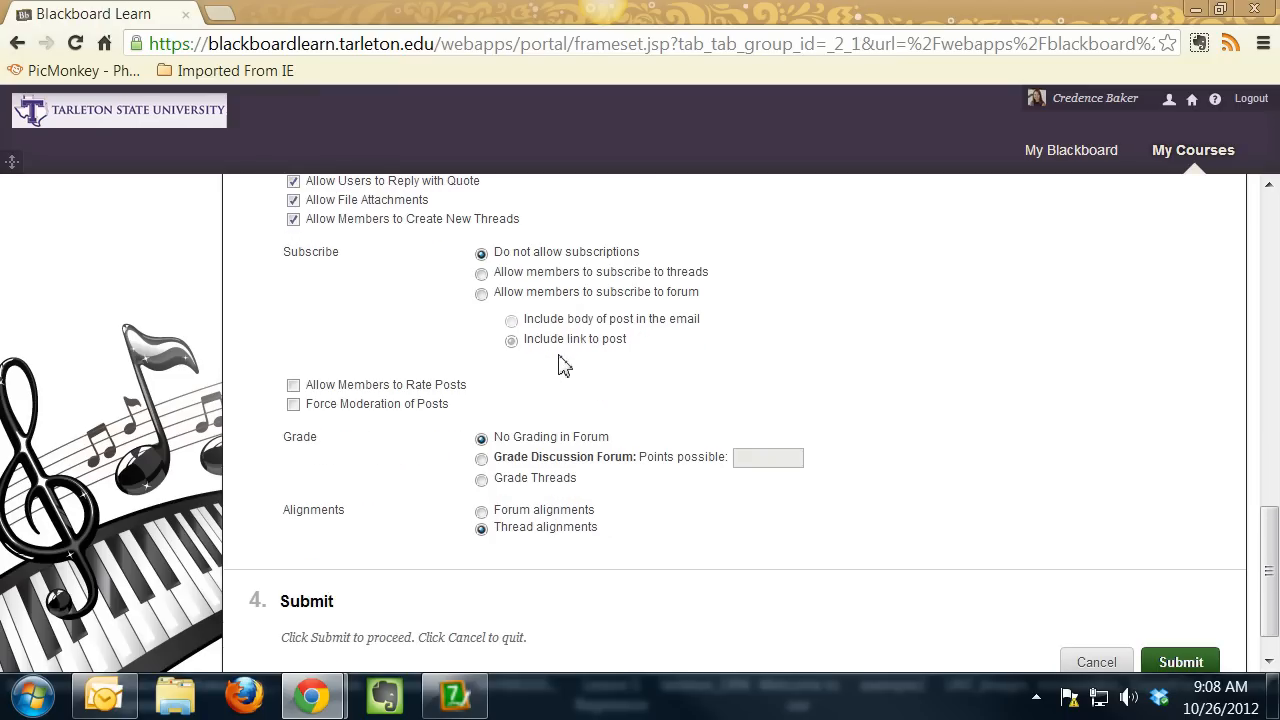
{"action": "scroll", "coordinate": [590, 405], "scroll_direction": "down", "scroll_amount": 1}
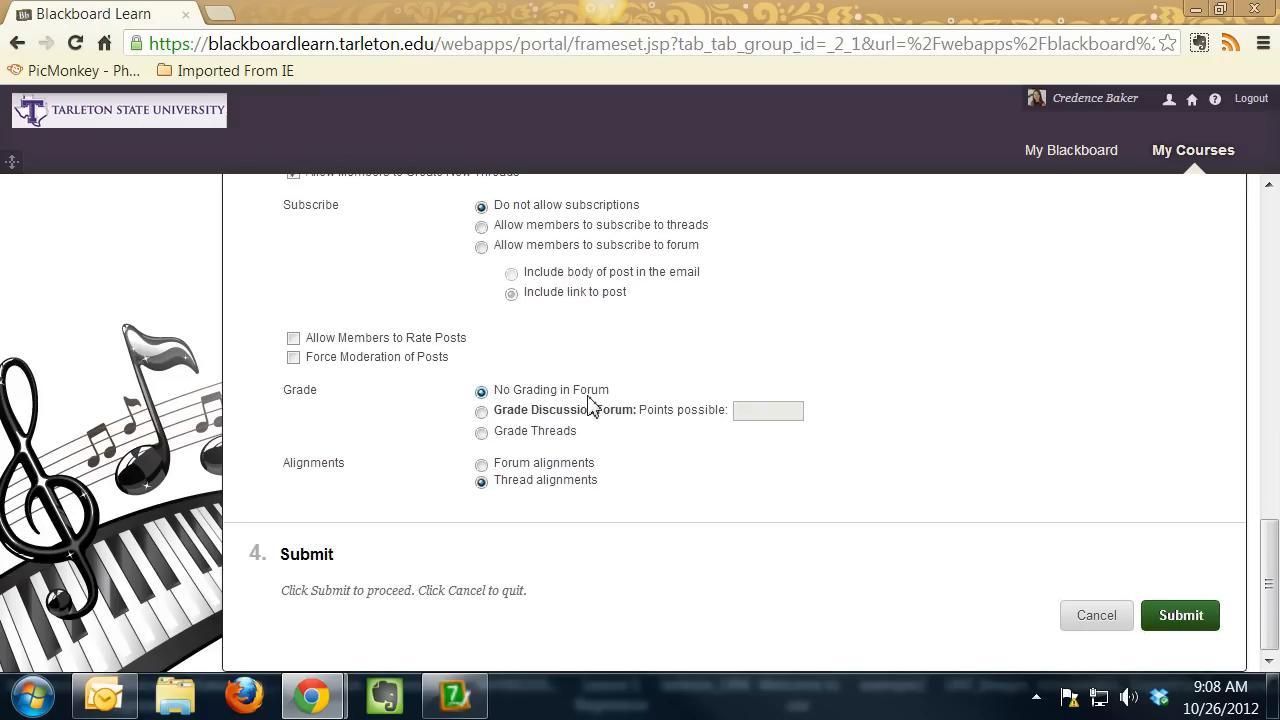
{"action": "left_click", "coordinate": [481, 411]}
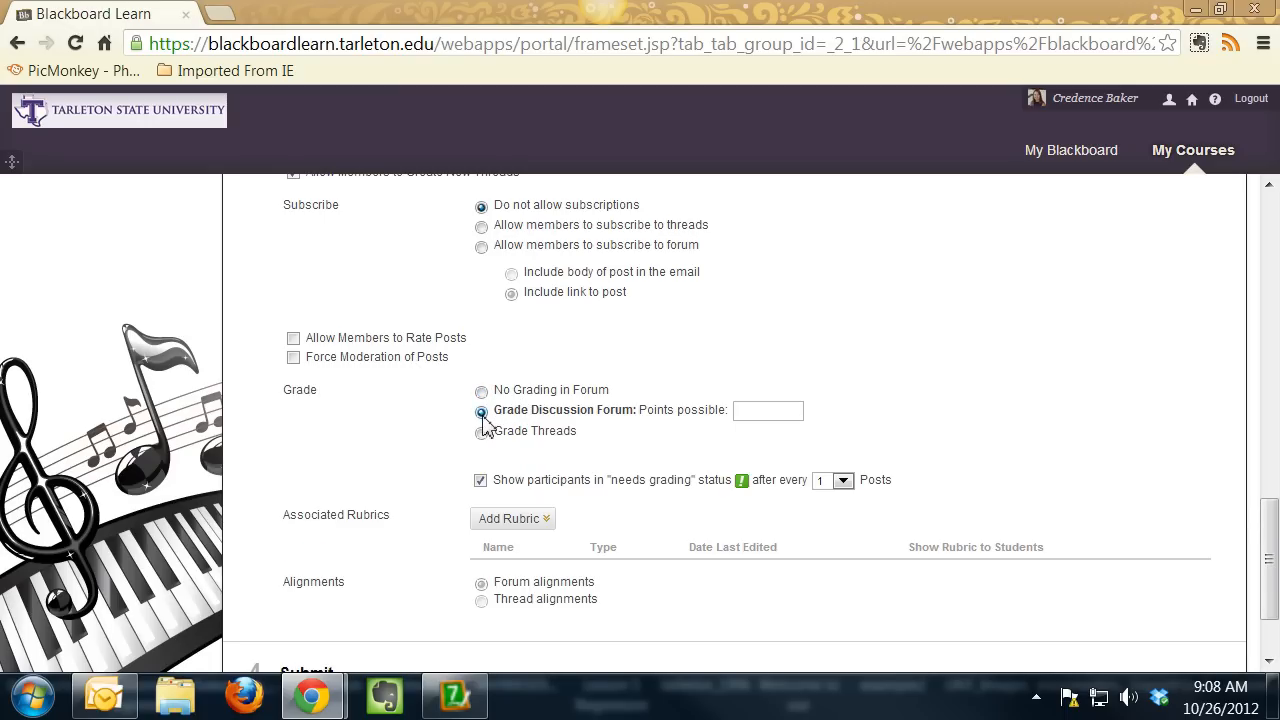
{"action": "left_click", "coordinate": [782, 411]}
{"action": "left_click", "coordinate": [841, 425]}
Look at the options for adding a grading rubric, and submit the new forum.
{"action": "left_click", "coordinate": [545, 520]}
{"action": "scroll", "coordinate": [694, 482], "scroll_direction": "down", "scroll_amount": 1}
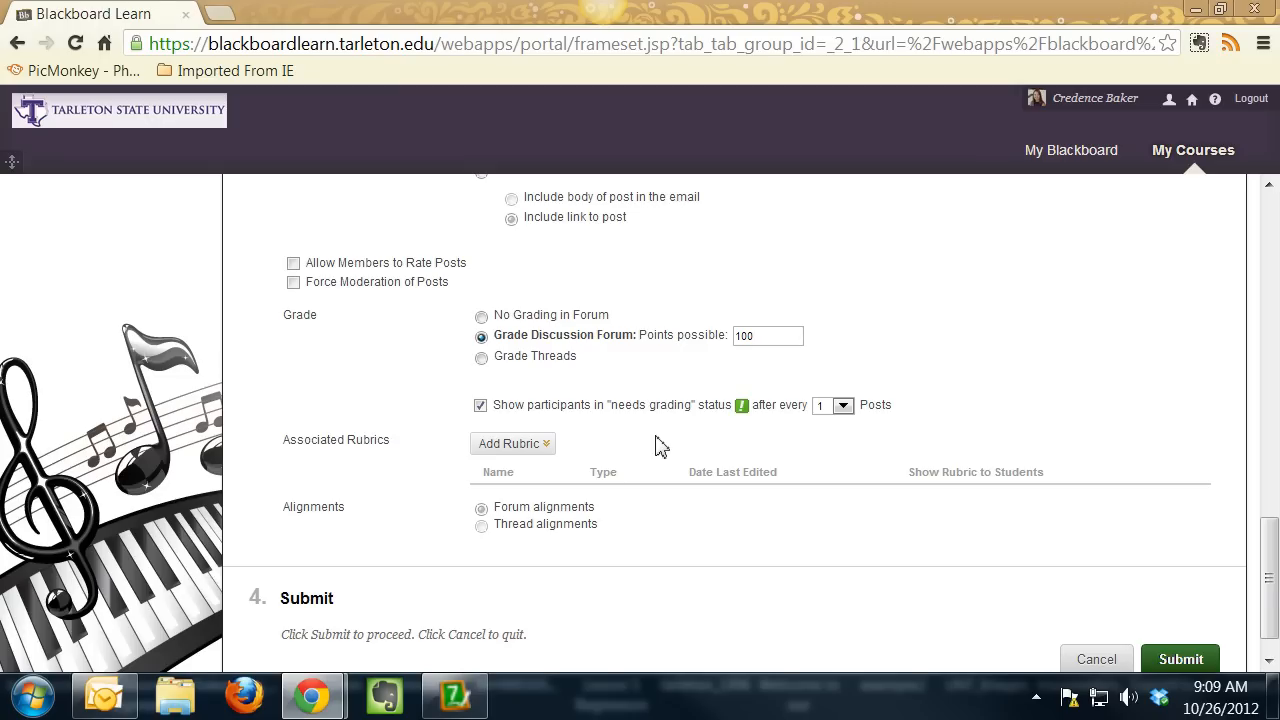
{"action": "scroll", "coordinate": [640, 410], "scroll_direction": "down", "scroll_amount": 1}
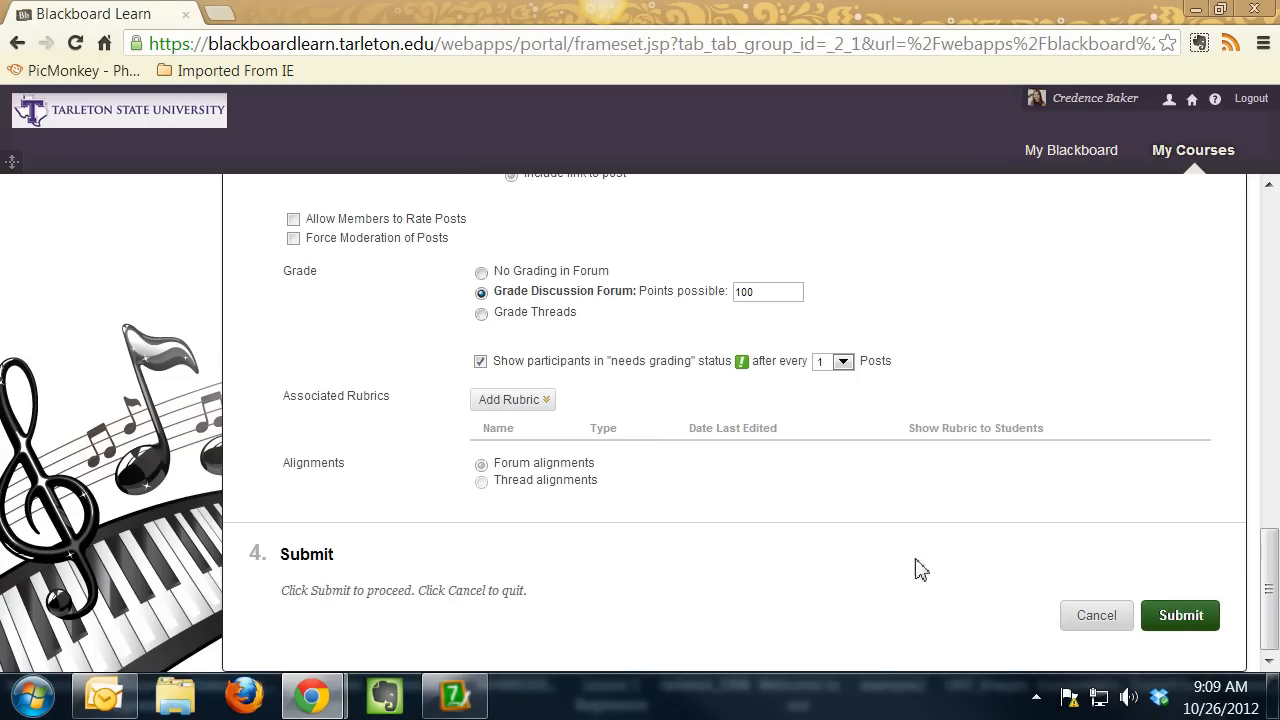
{"action": "left_click", "coordinate": [1182, 620]}
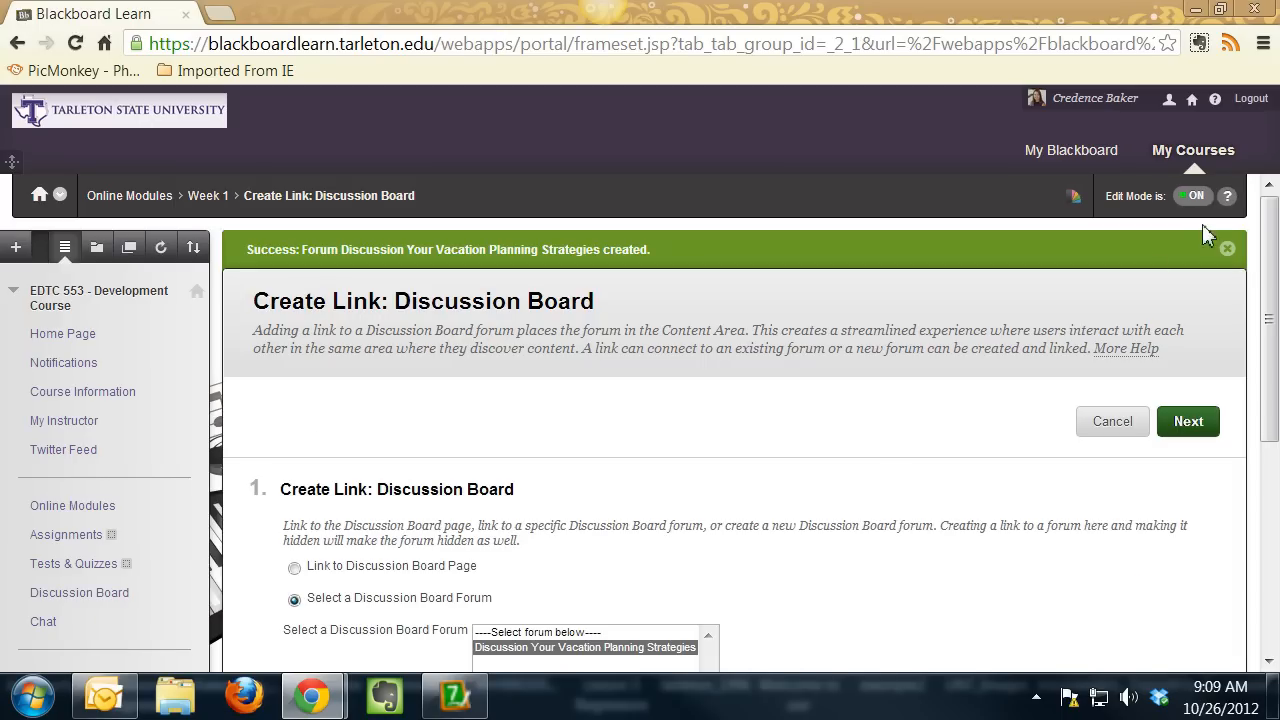
Create the Week 1 link to the Discussion Your Vacation Planning Strategies forum, keeping its default name and options, and dismiss the success notices.
{"action": "left_click", "coordinate": [1227, 251]}
{"action": "scroll", "coordinate": [1063, 409], "scroll_direction": "down", "scroll_amount": 2}
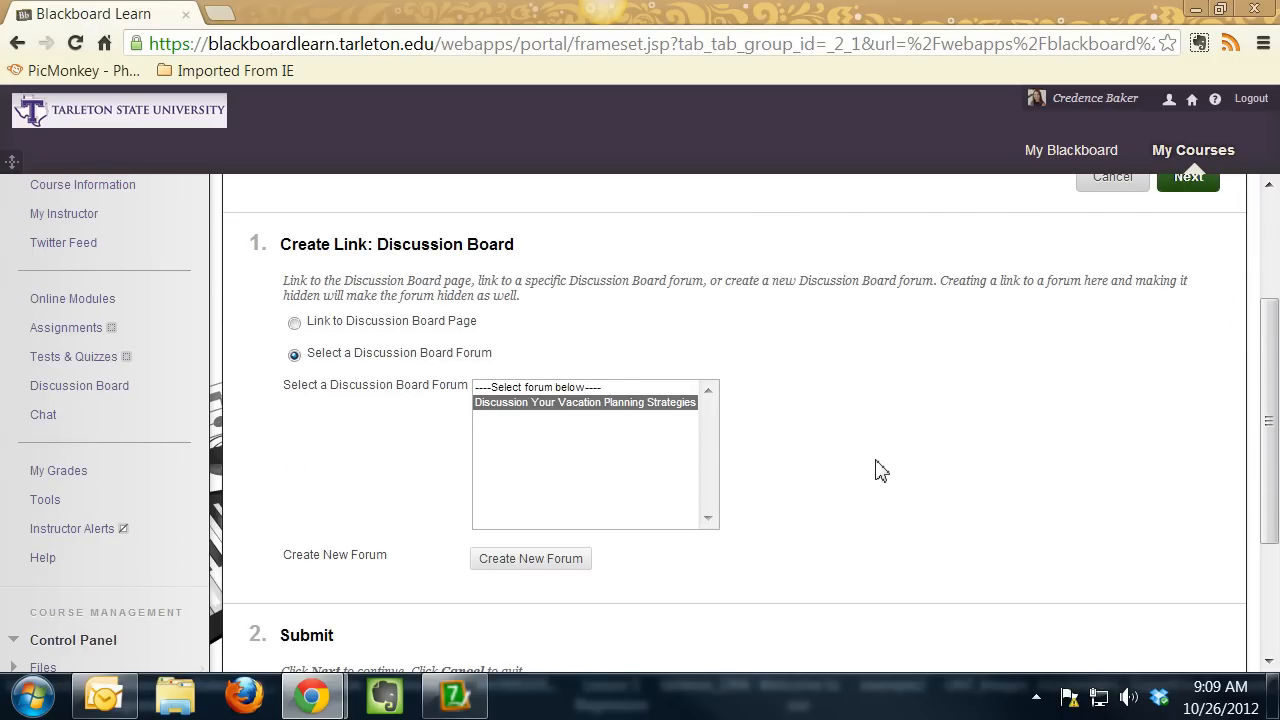
{"action": "scroll", "coordinate": [878, 470], "scroll_direction": "down", "scroll_amount": 3}
{"action": "left_click", "coordinate": [1186, 486]}
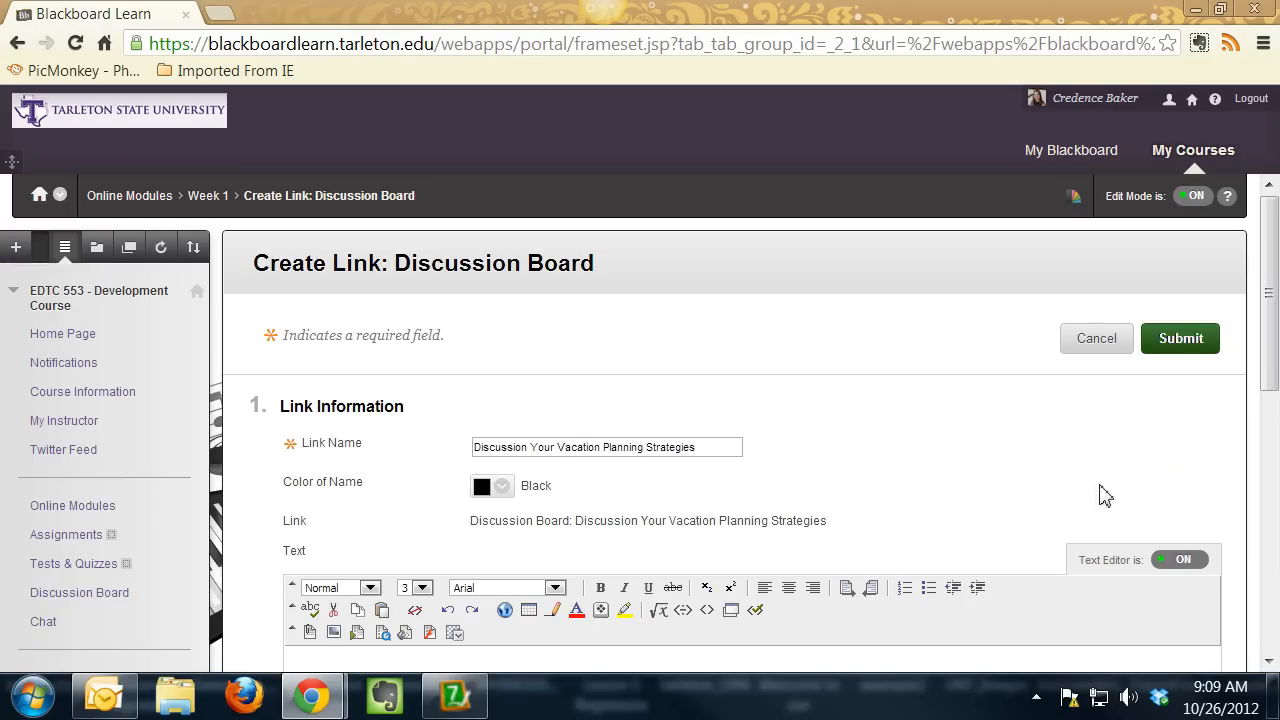
{"action": "scroll", "coordinate": [1085, 497], "scroll_direction": "down", "scroll_amount": 10}
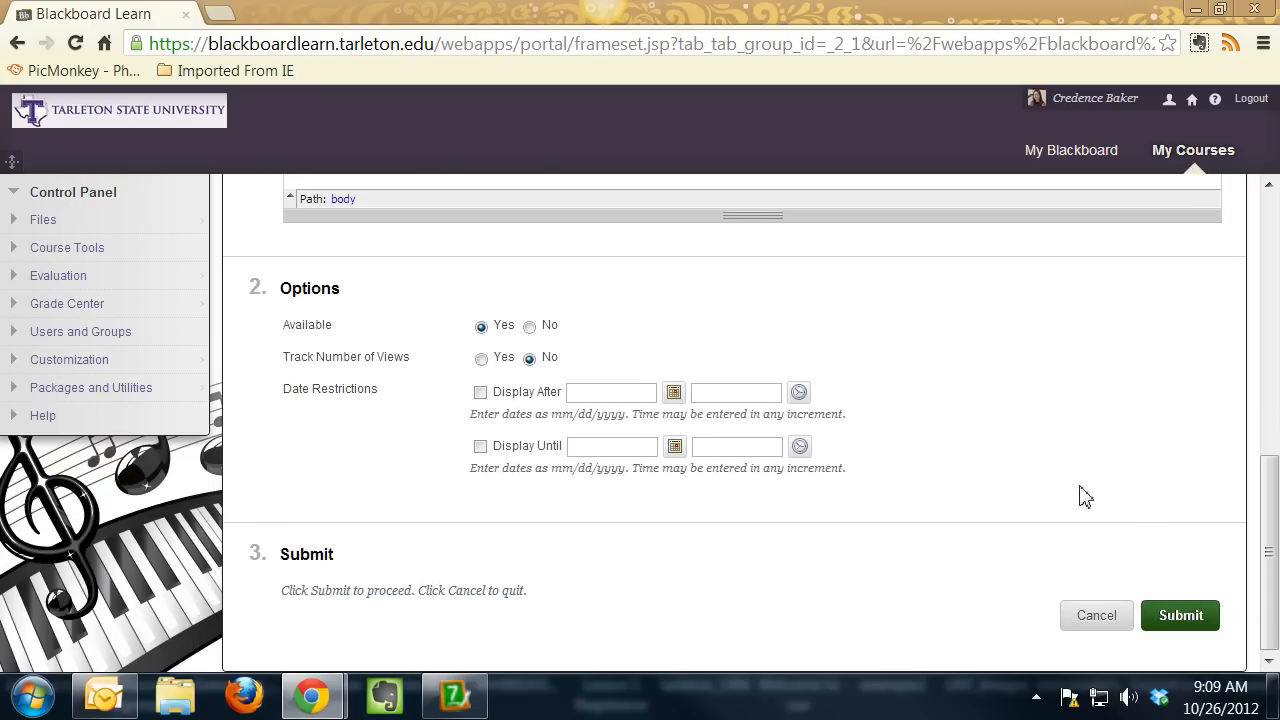
{"action": "left_click", "coordinate": [1198, 622]}
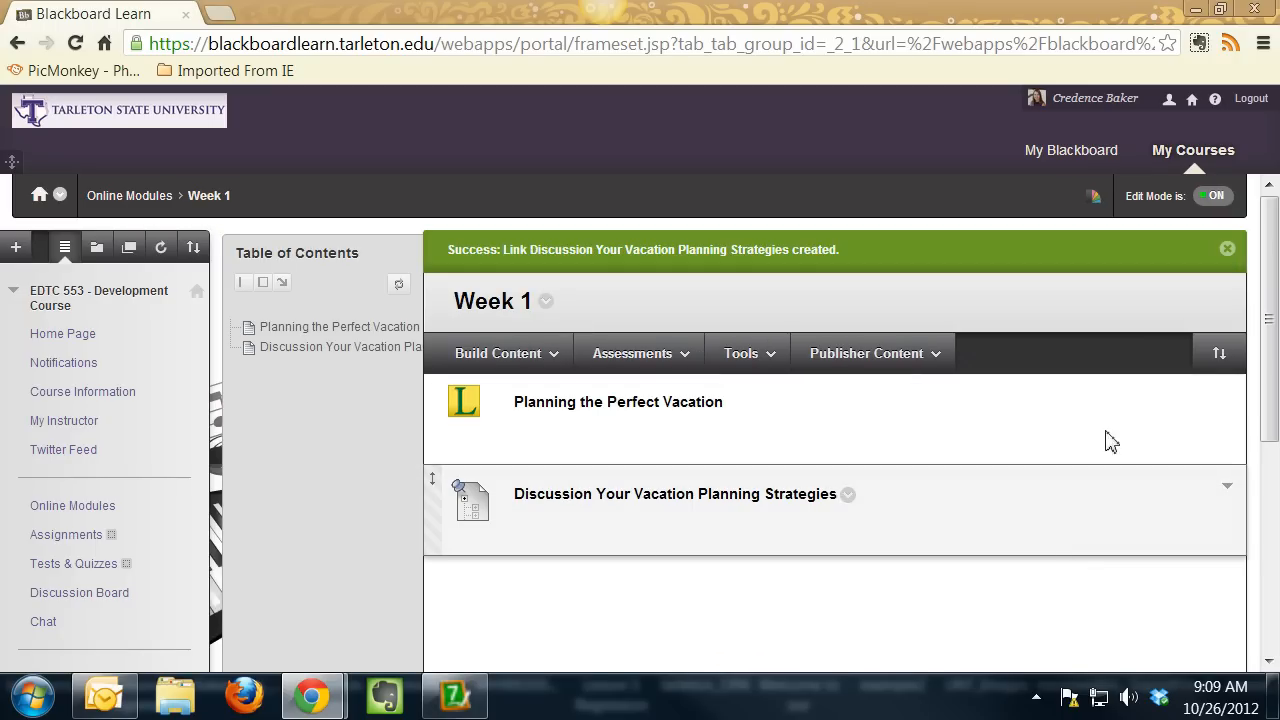
{"action": "left_click", "coordinate": [1227, 249]}
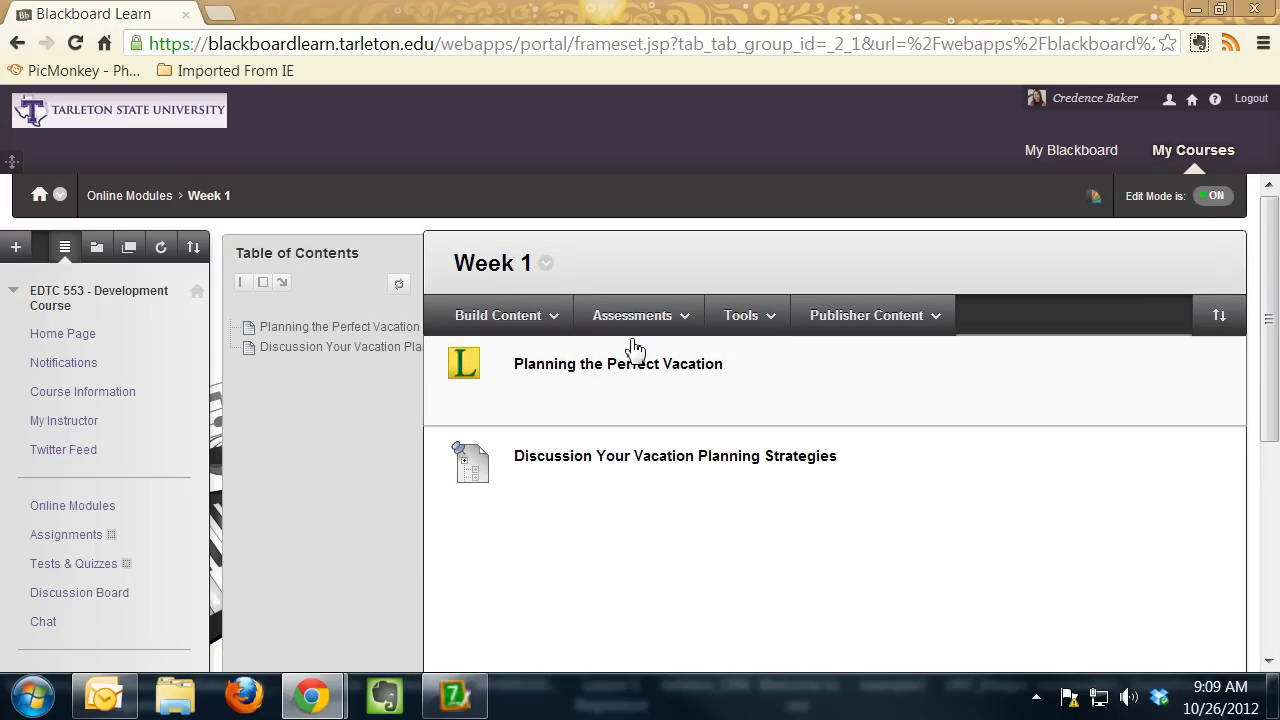
{"action": "left_click", "coordinate": [742, 322]}
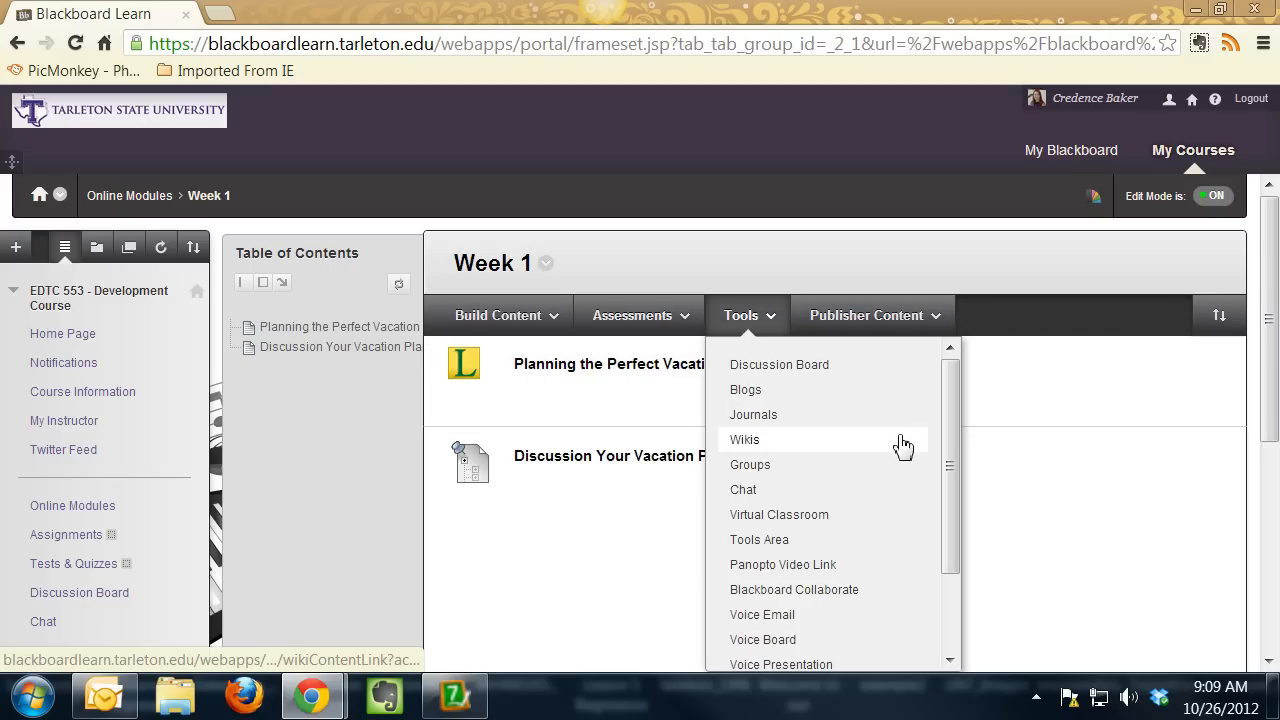
{"action": "left_click", "coordinate": [632, 315]}
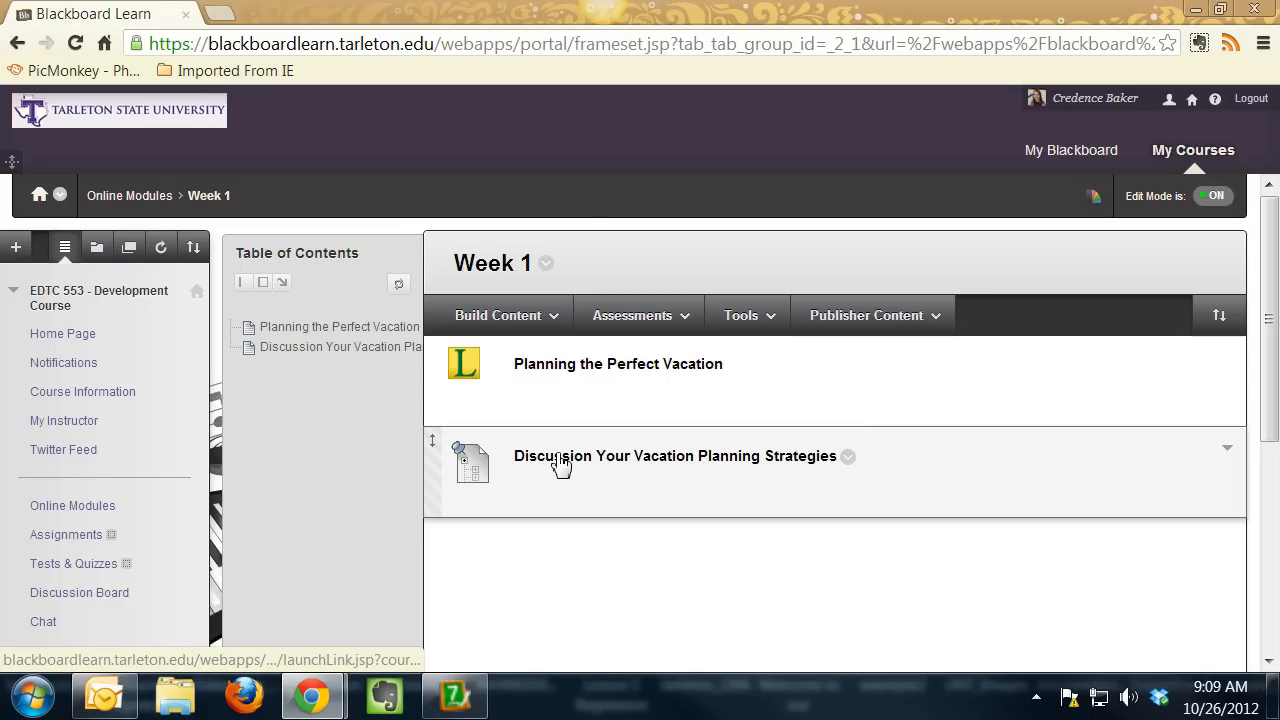
{"action": "scroll", "coordinate": [763, 509], "scroll_direction": "down", "scroll_amount": 5}
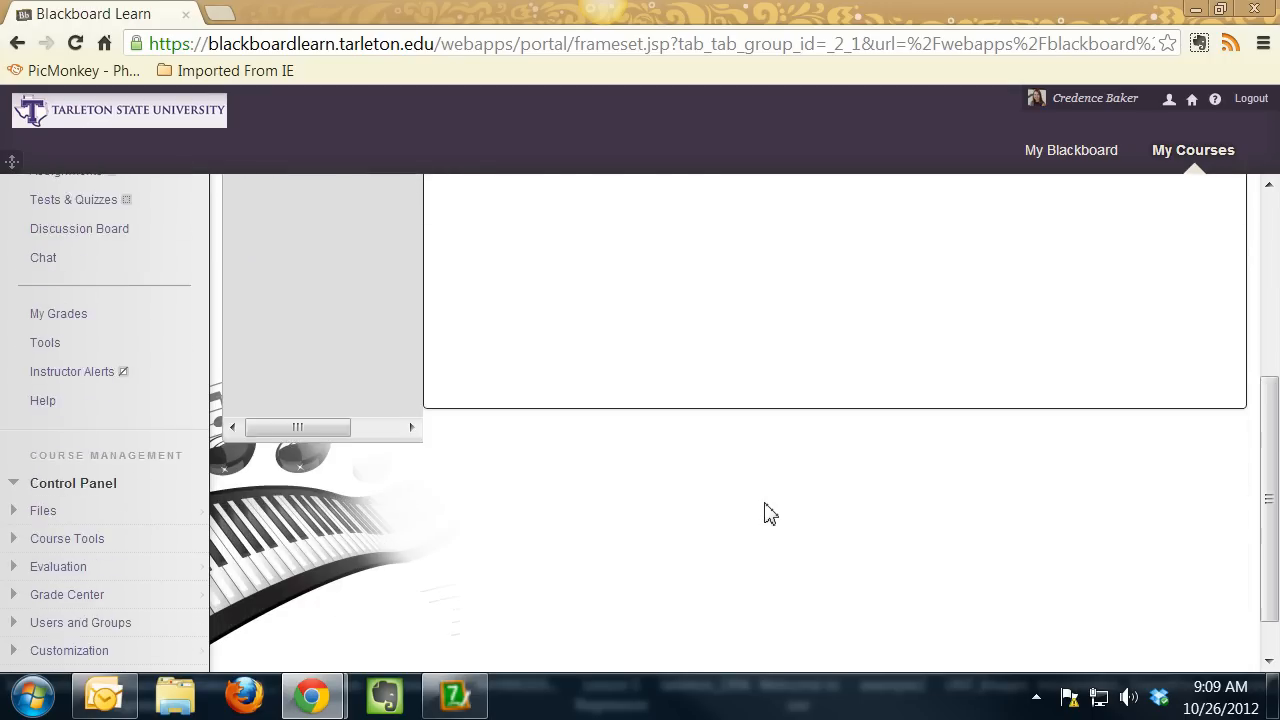
{"action": "scroll", "coordinate": [763, 509], "scroll_direction": "up", "scroll_amount": 5}
{"action": "left_click", "coordinate": [1036, 697]}
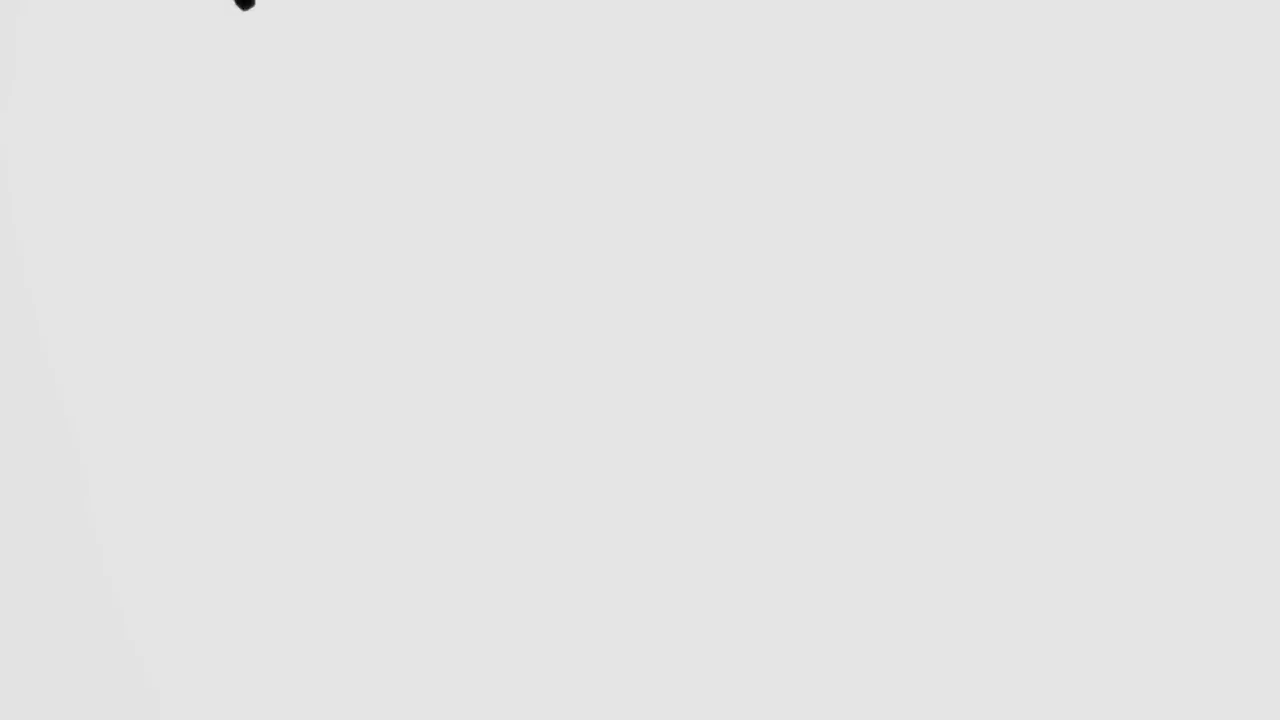